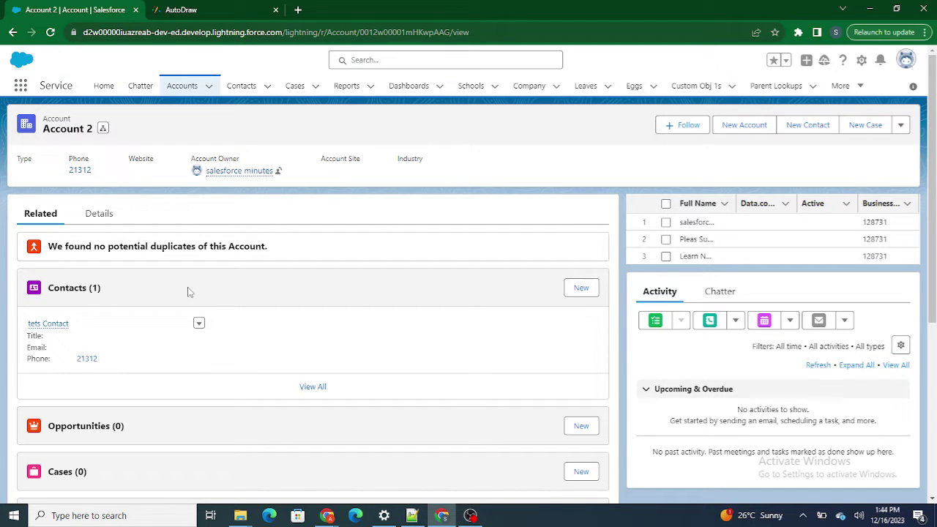
- Open a new contact form from Account 2's related contacts and examine its required-field markers, section headings and title
click(589, 288)
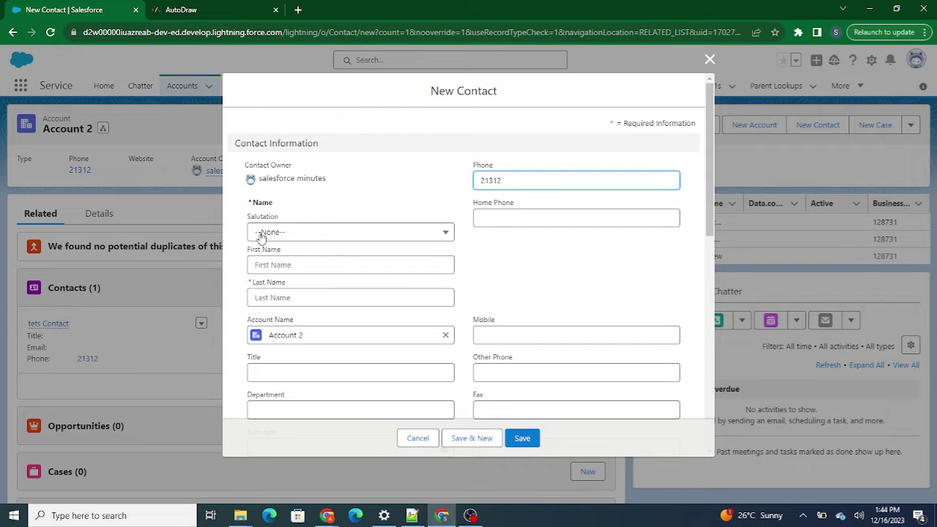
drag(252, 198, 314, 208)
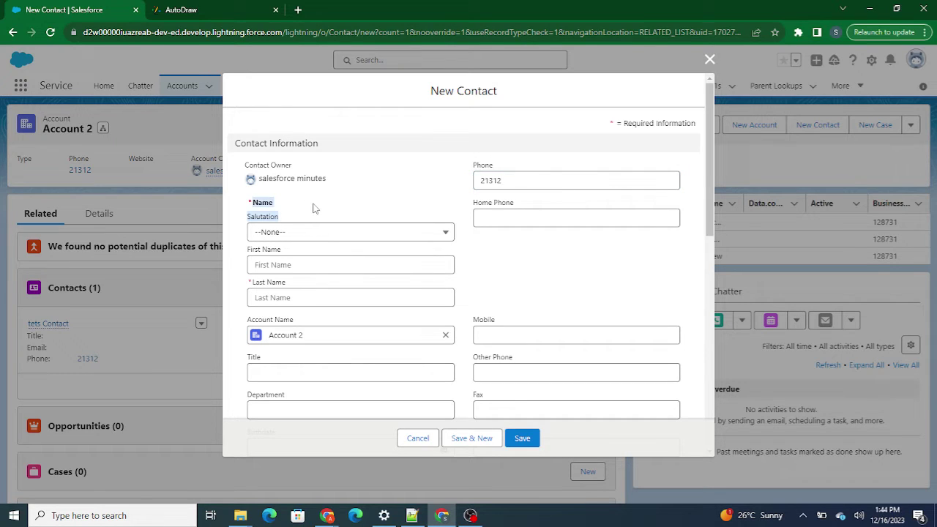
click(614, 126)
drag(613, 126, 695, 124)
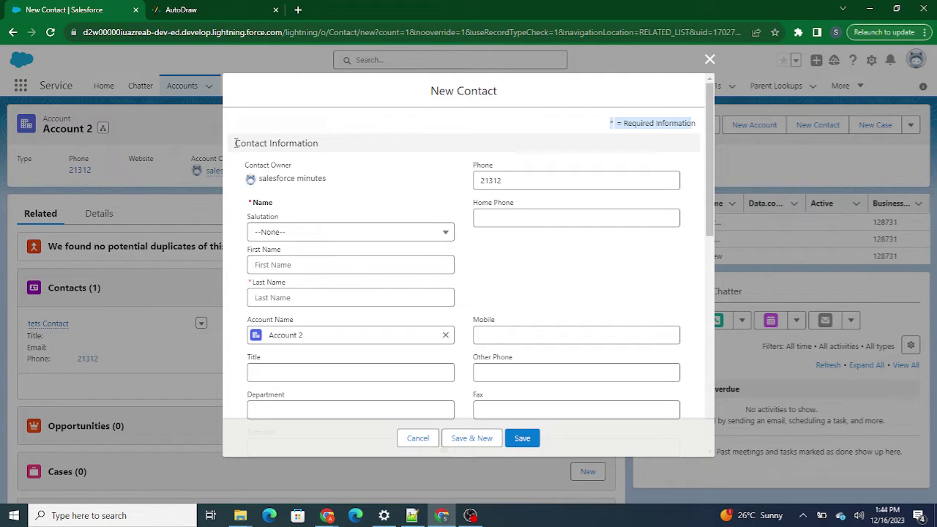
drag(236, 143, 318, 140)
click(407, 175)
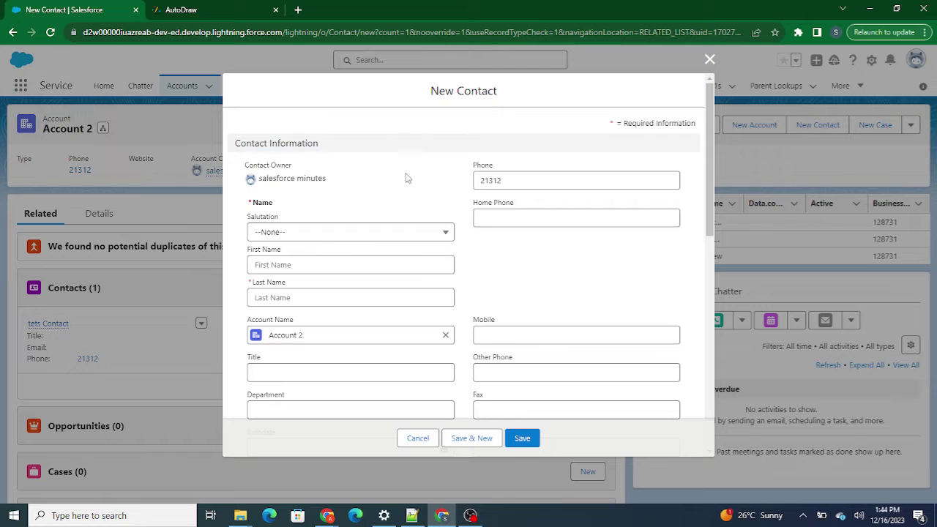
scroll(407, 177, down, 4)
scroll(407, 177, down, 1)
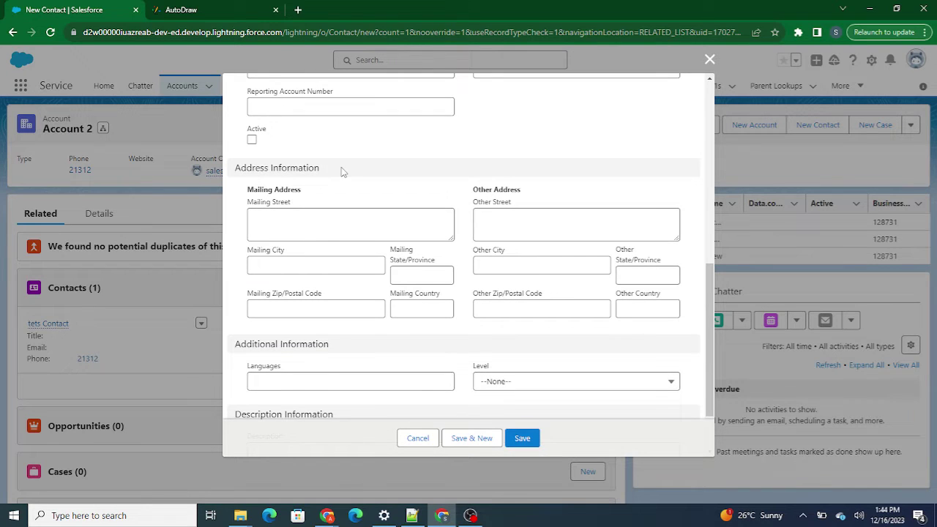
drag(341, 172, 236, 170)
drag(348, 352, 231, 342)
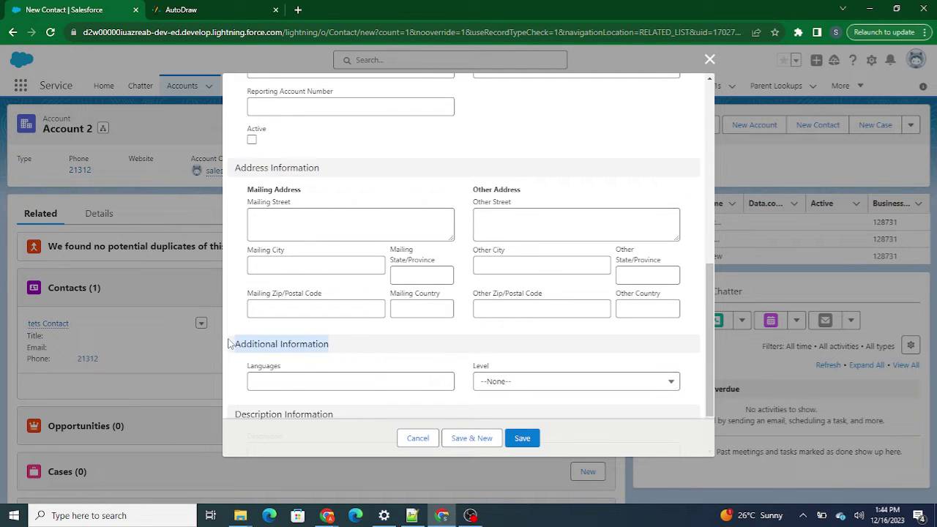
scroll(419, 391, down, 1)
drag(336, 342, 223, 341)
click(415, 353)
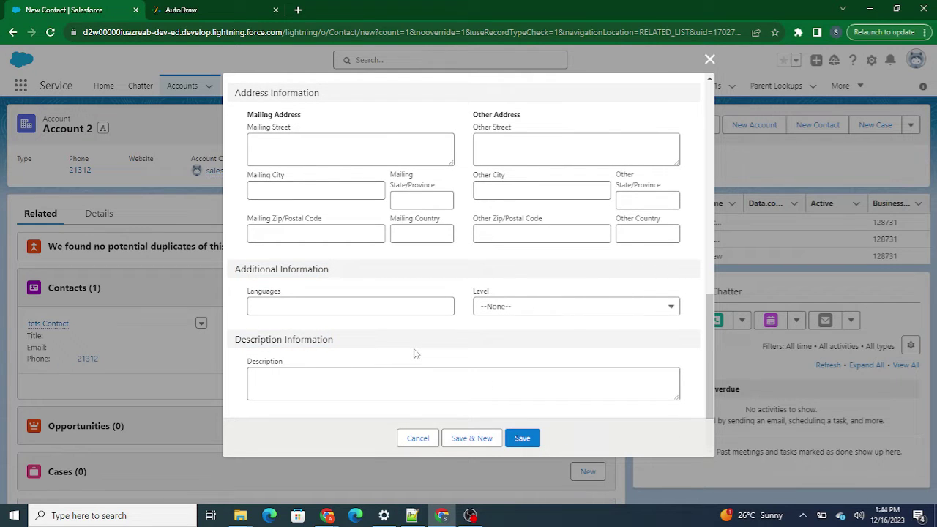
scroll(434, 288, up, 7)
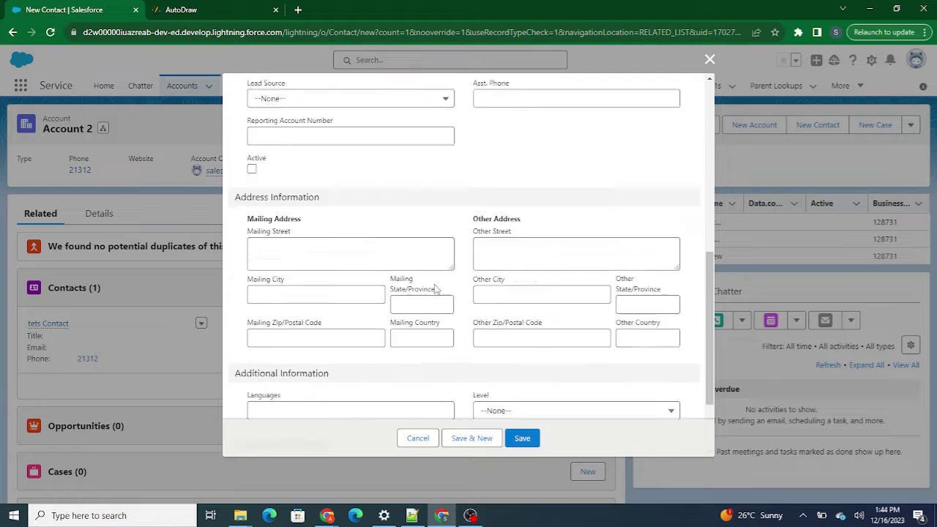
scroll(434, 289, up, 2)
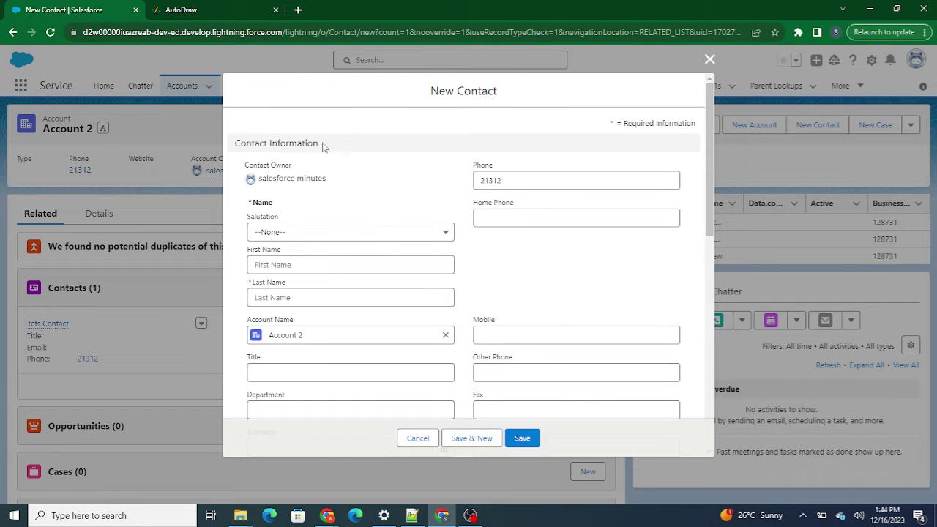
drag(324, 146, 232, 144)
drag(415, 91, 524, 98)
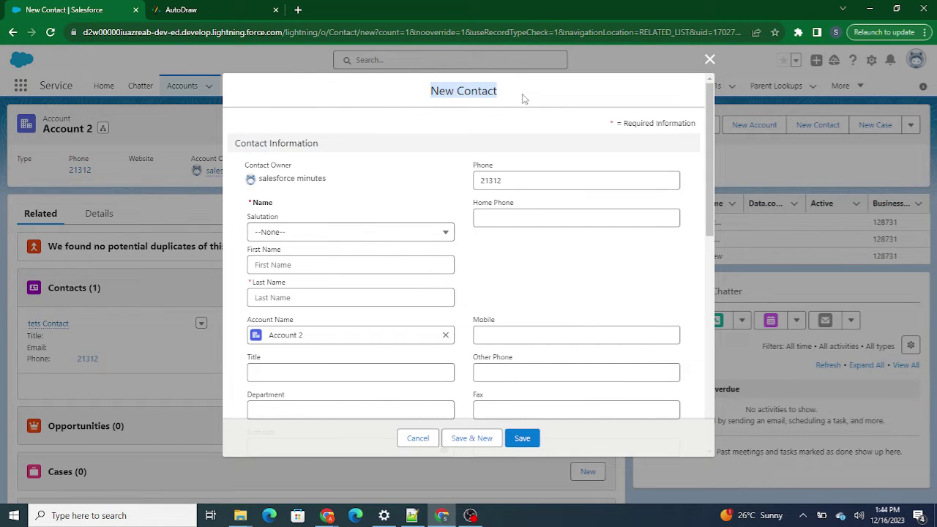
click(524, 283)
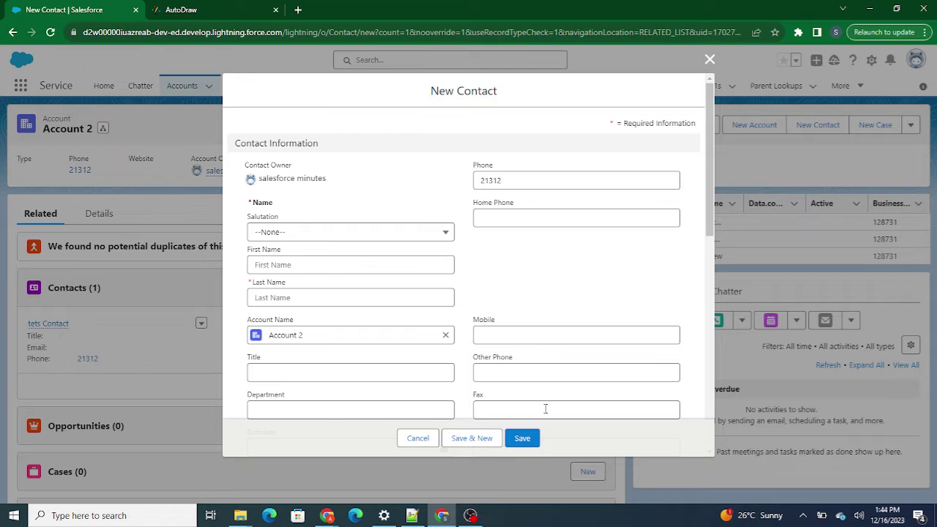
- Try to save the new contact with the last name left empty and review the error message
click(524, 442)
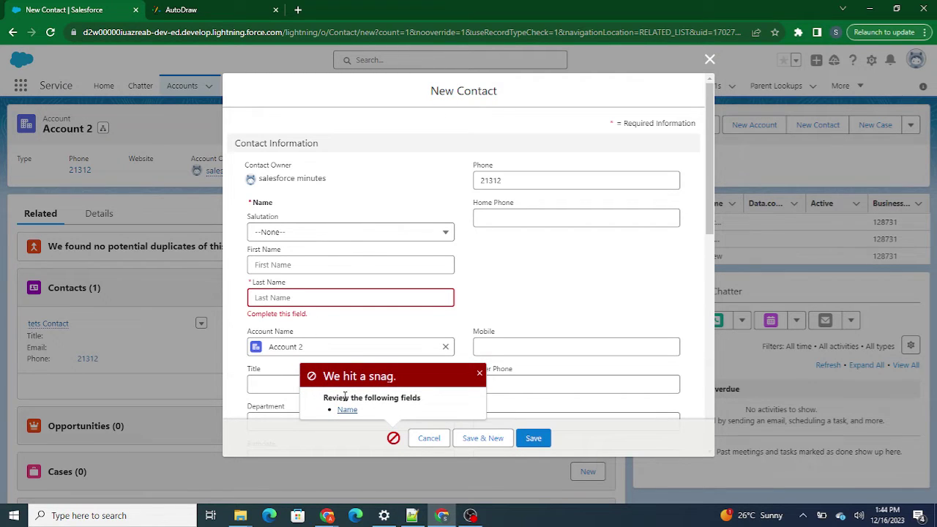
drag(322, 377, 394, 376)
drag(432, 400, 327, 407)
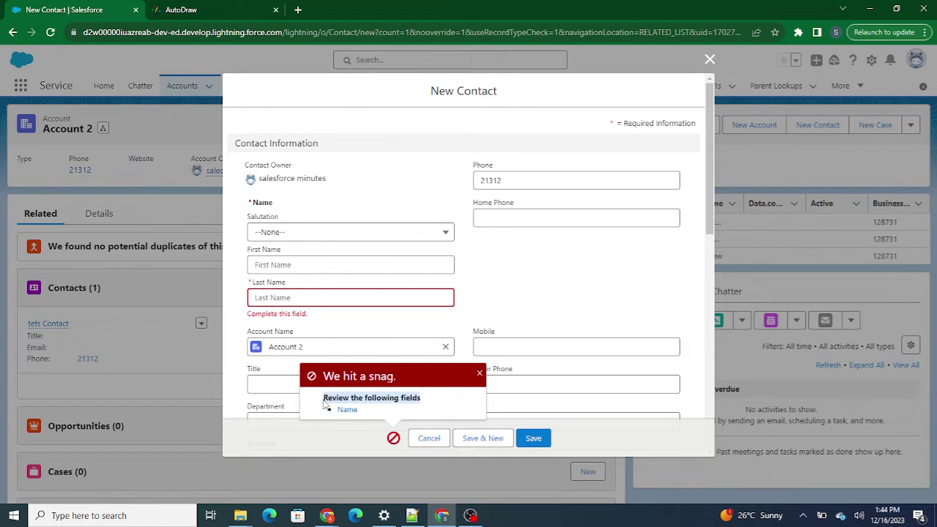
- Enter Test as the contact's last name, clear the phone number and try to save the record
click(269, 297)
text(Test)
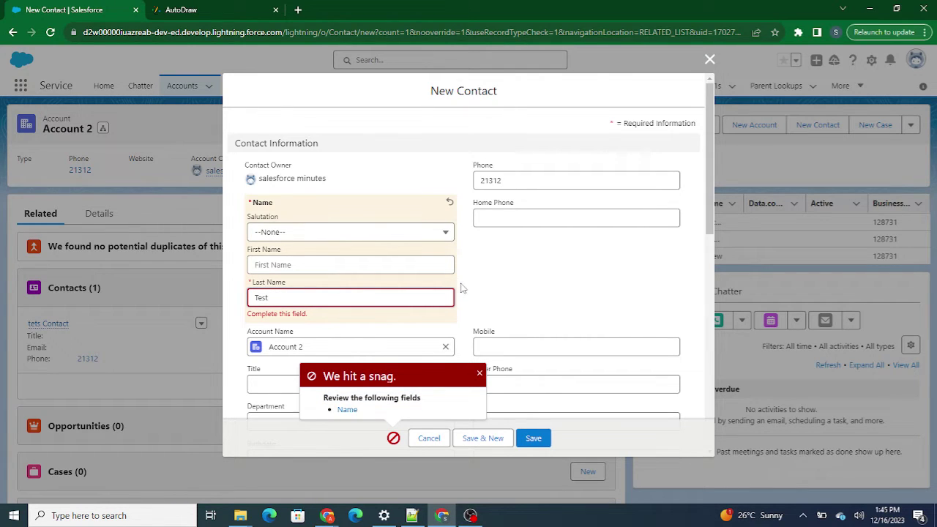
drag(523, 180, 467, 181)
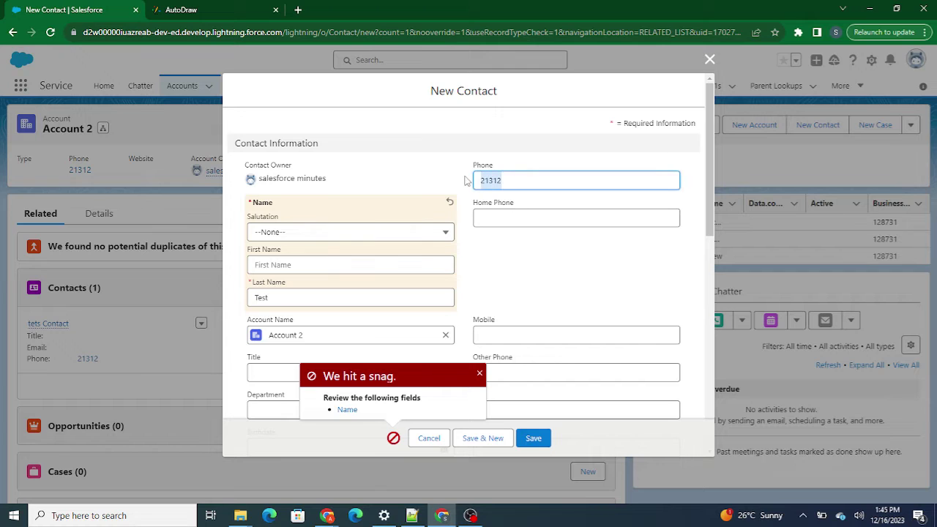
key(BackSpace)
click(419, 94)
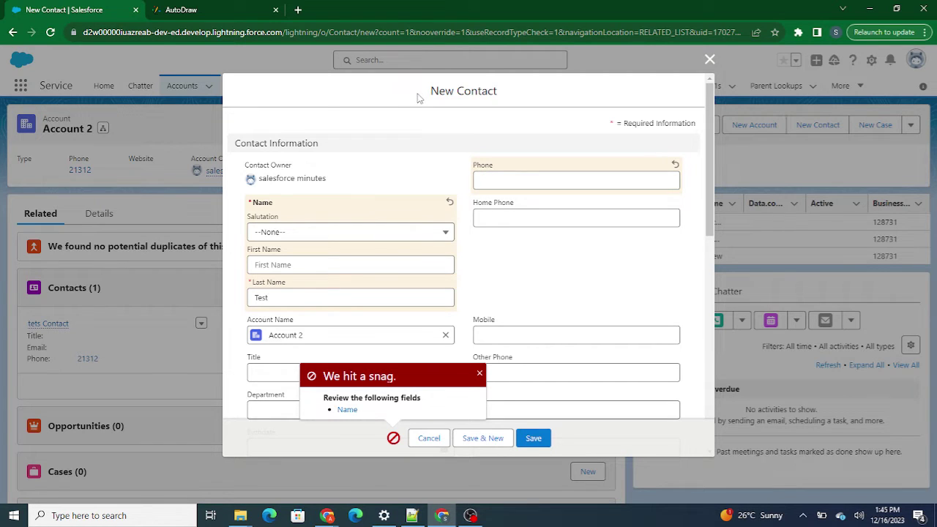
click(532, 441)
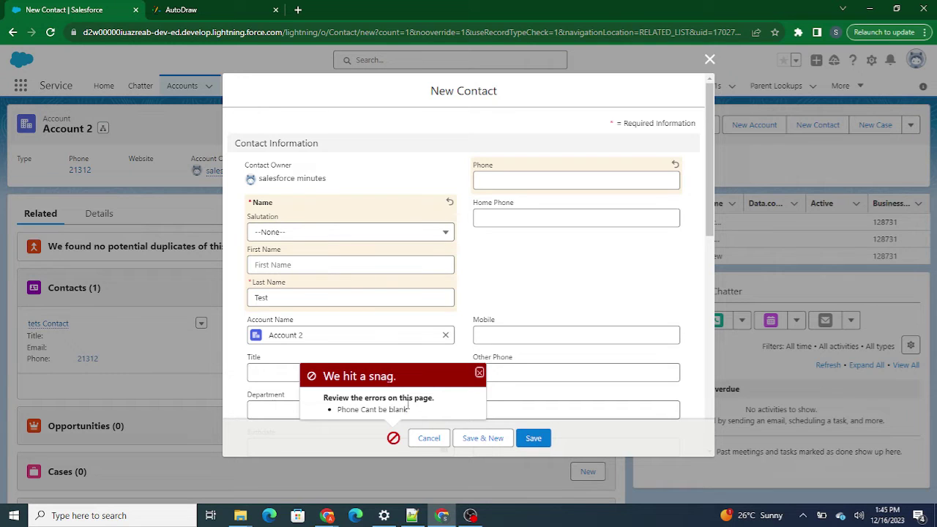
- Review the page-level validation error, hide and reshow it, and cancel the new contact
drag(408, 410, 361, 396)
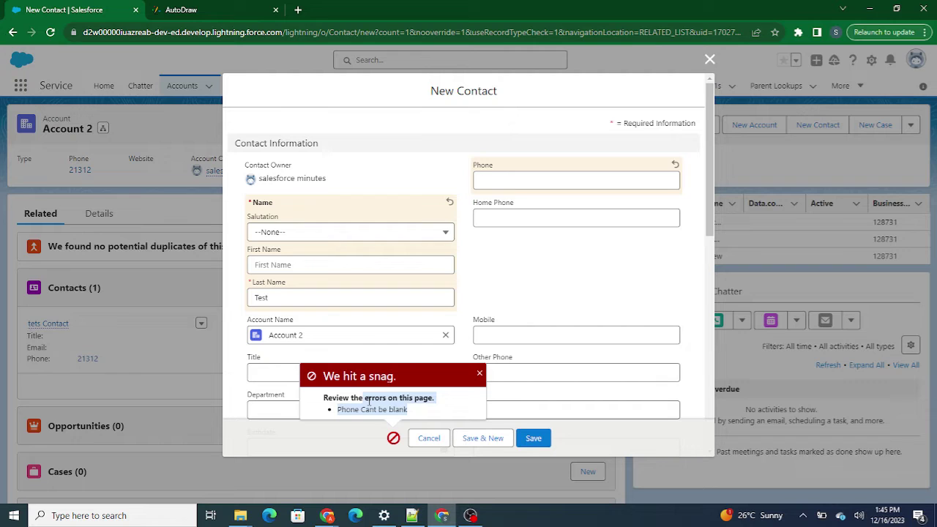
click(503, 262)
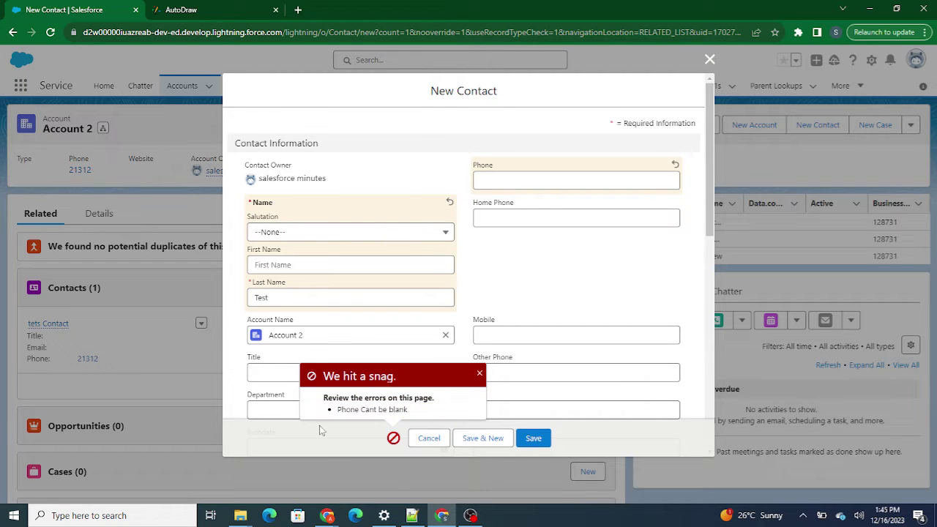
click(394, 440)
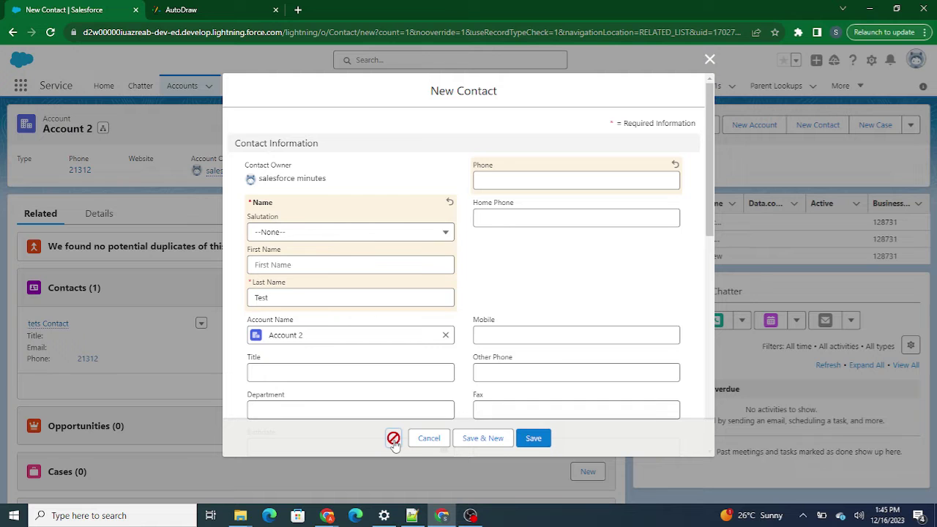
click(393, 439)
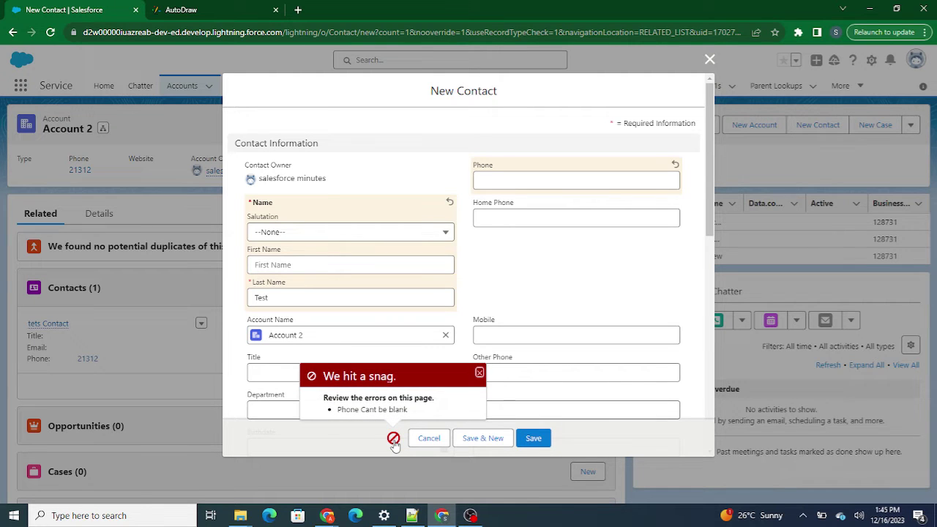
click(427, 438)
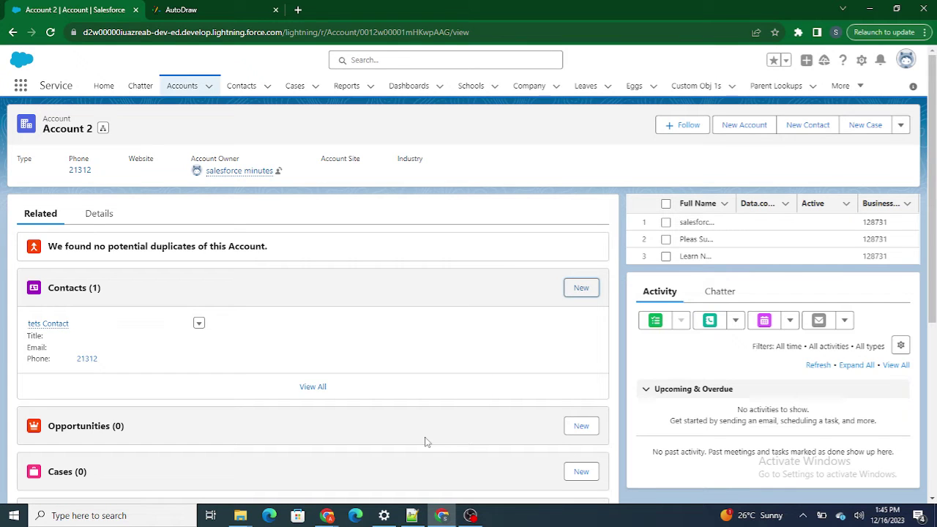
- Create a contact under Account 2 with the last name Test, saving it and opening another blank contact form
click(580, 288)
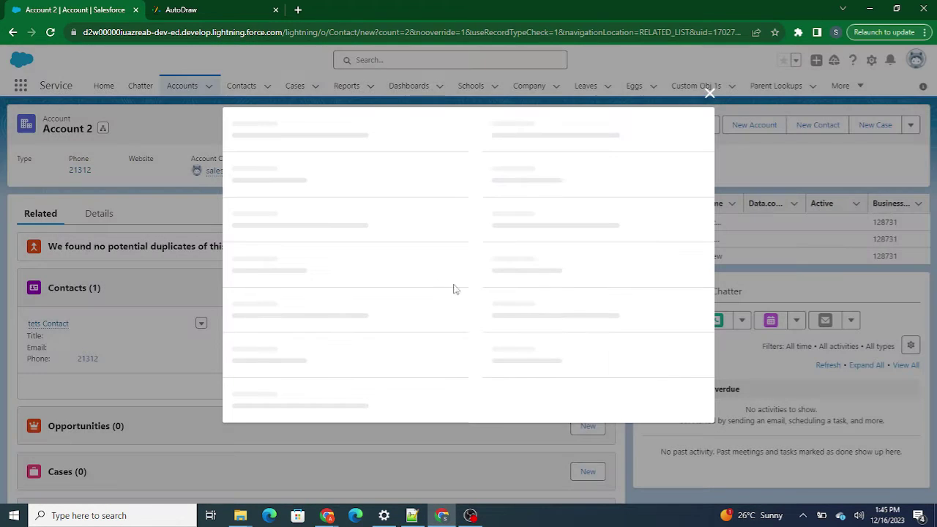
click(286, 300)
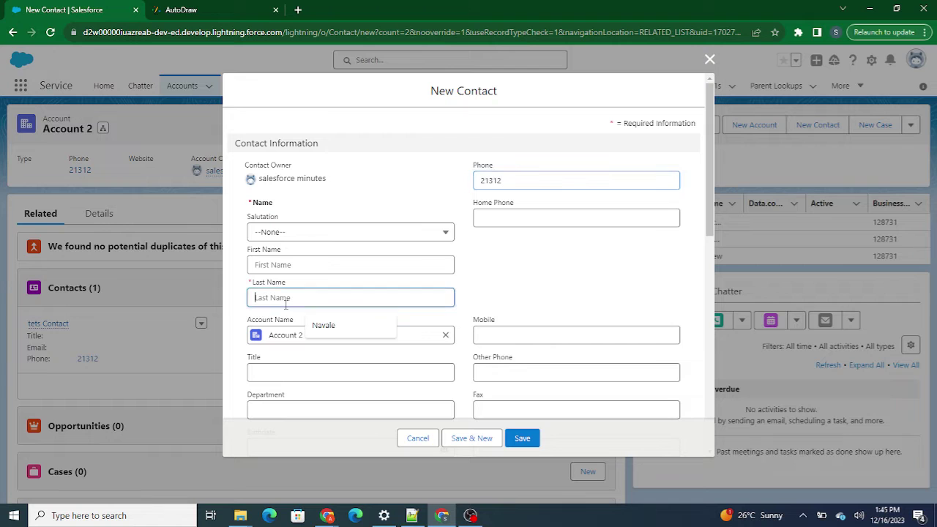
text(Test)
click(483, 280)
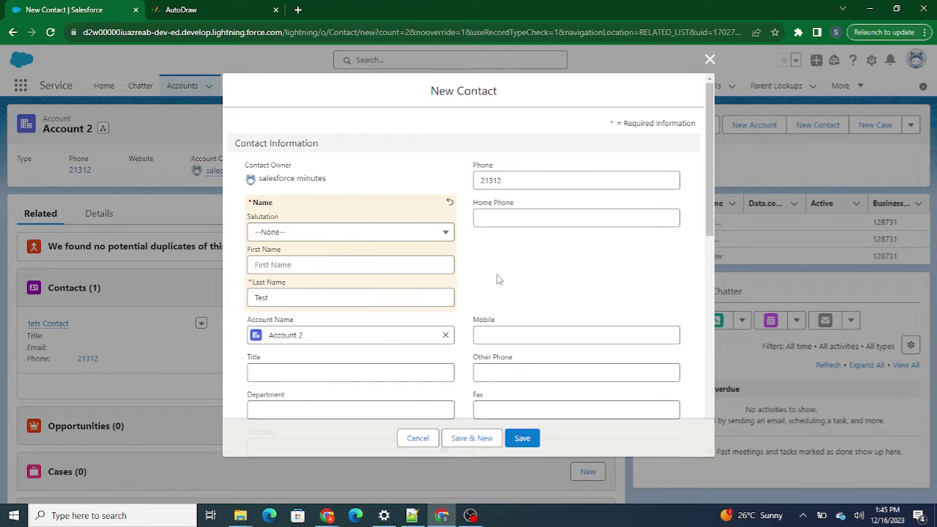
click(476, 437)
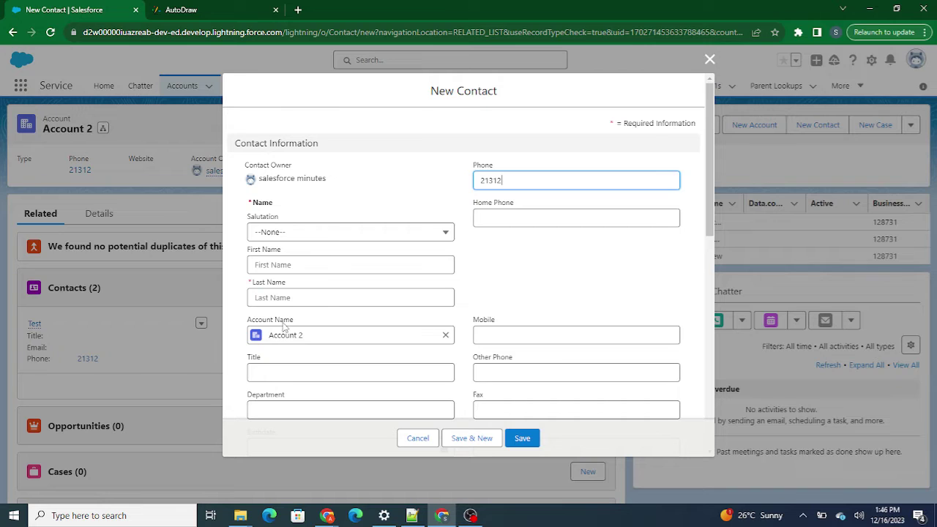
- Look over the blank contact form's sections and set its Lead Source to Web
drag(610, 123, 724, 124)
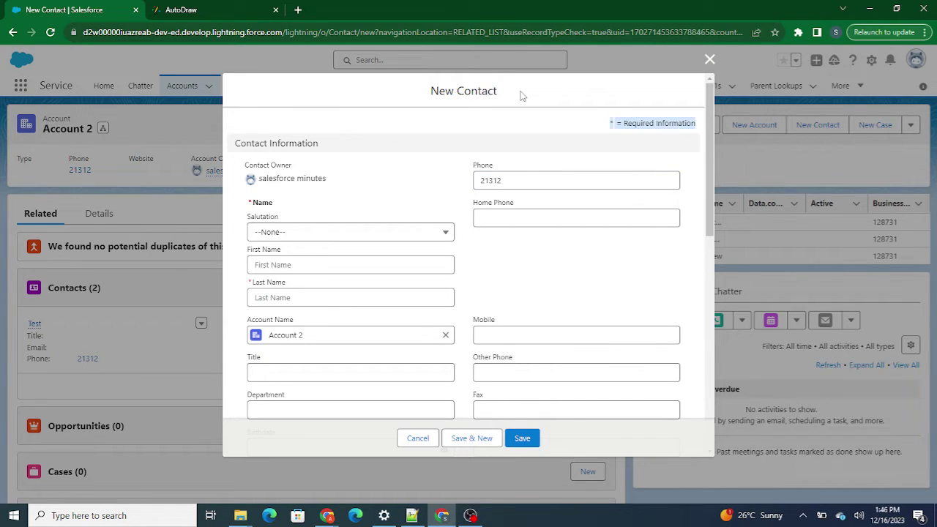
drag(521, 96, 431, 93)
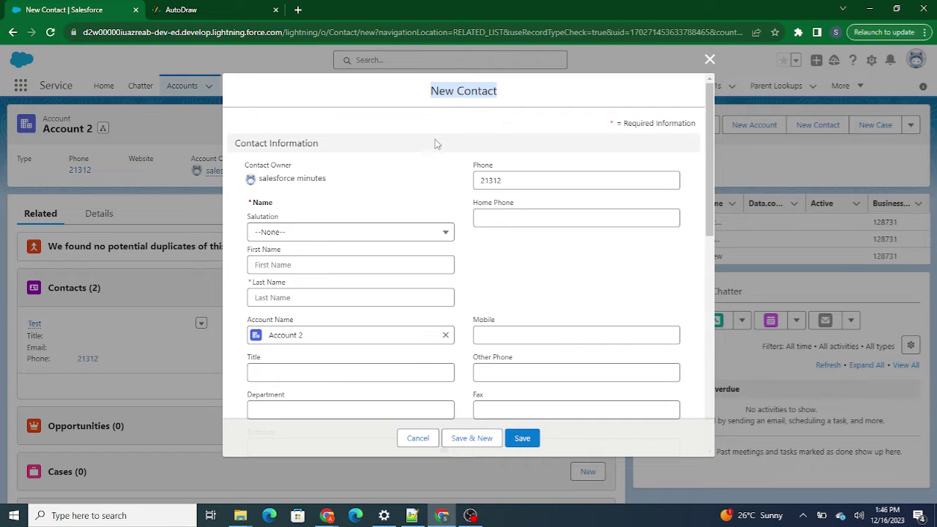
scroll(412, 213, down, 10)
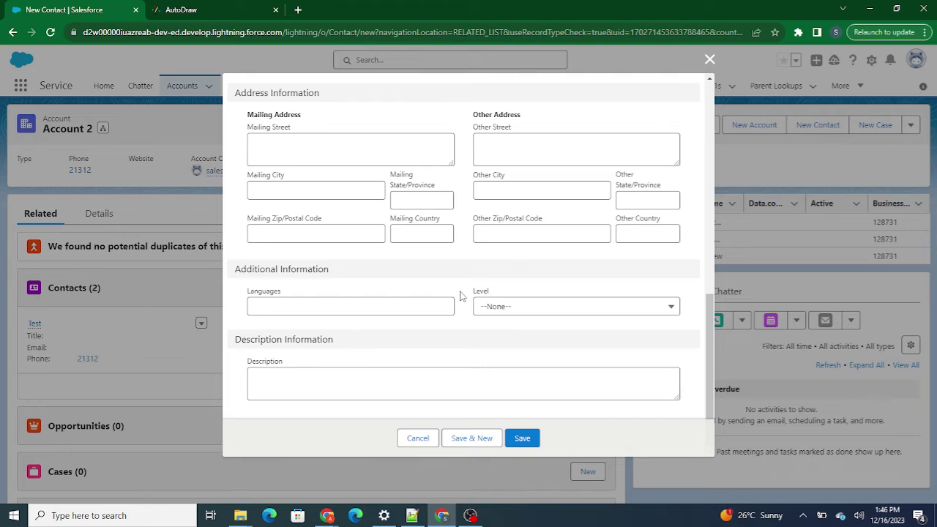
scroll(462, 296, up, 10)
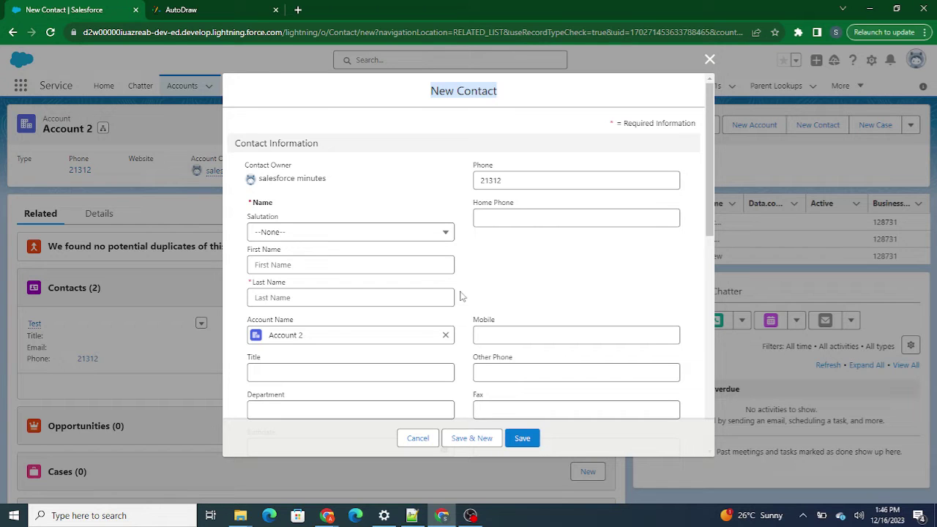
scroll(385, 301, down, 3)
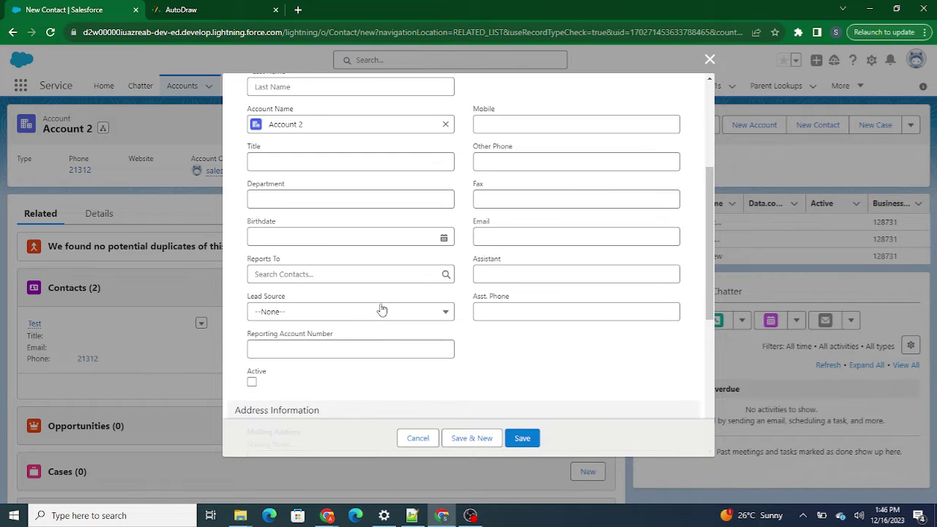
click(363, 313)
click(313, 356)
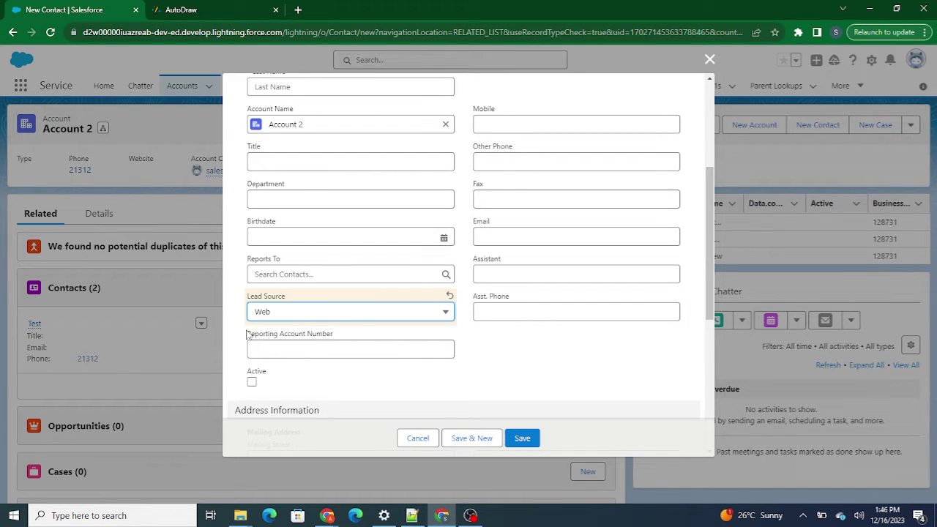
drag(247, 334, 333, 335)
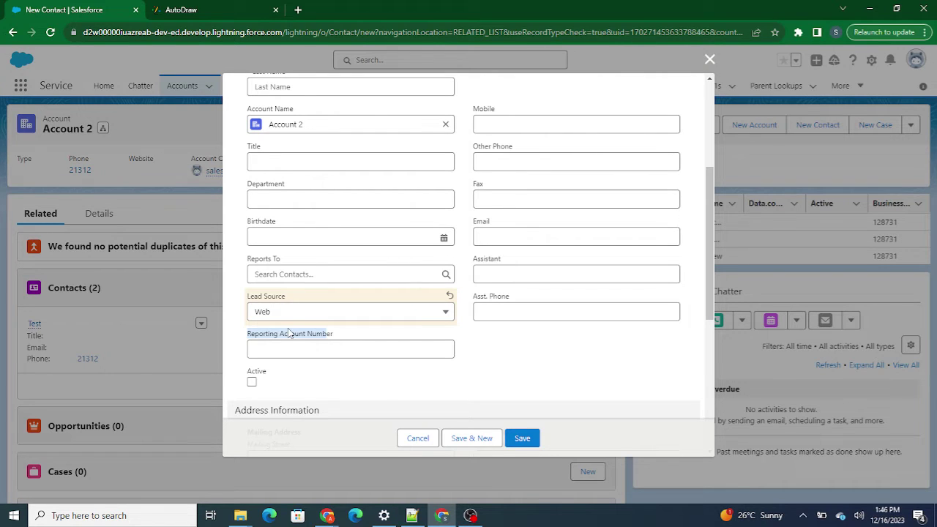
click(298, 312)
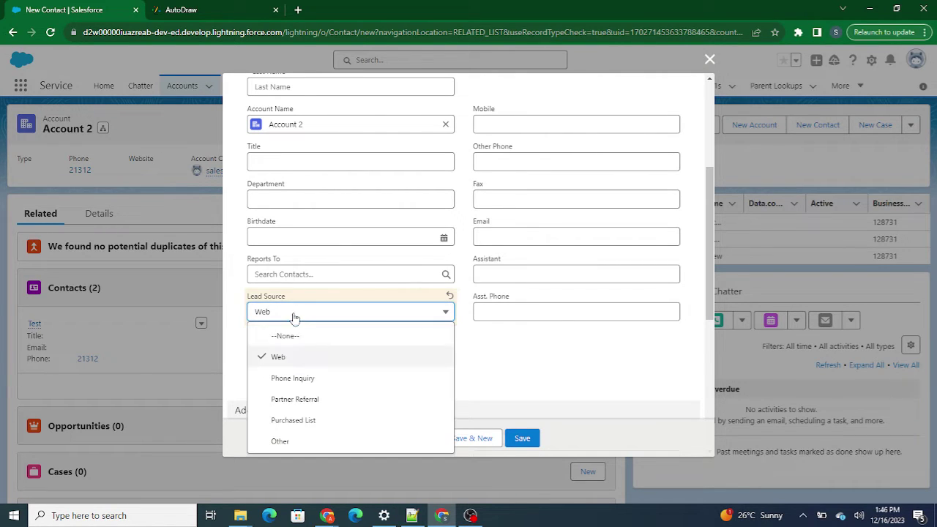
click(284, 357)
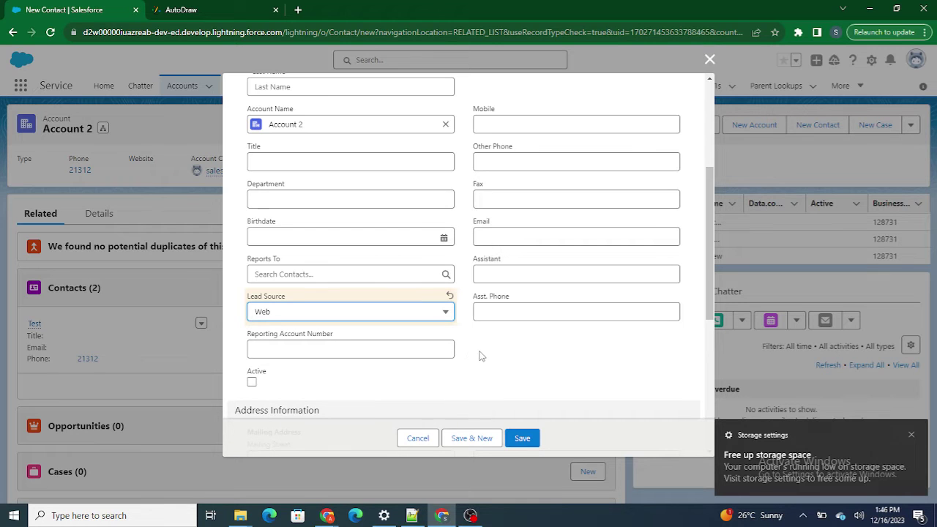
- Look over the Address, Additional and Description sections, and try to save the contact with the last name left blank
scroll(480, 356, down, 4)
click(332, 399)
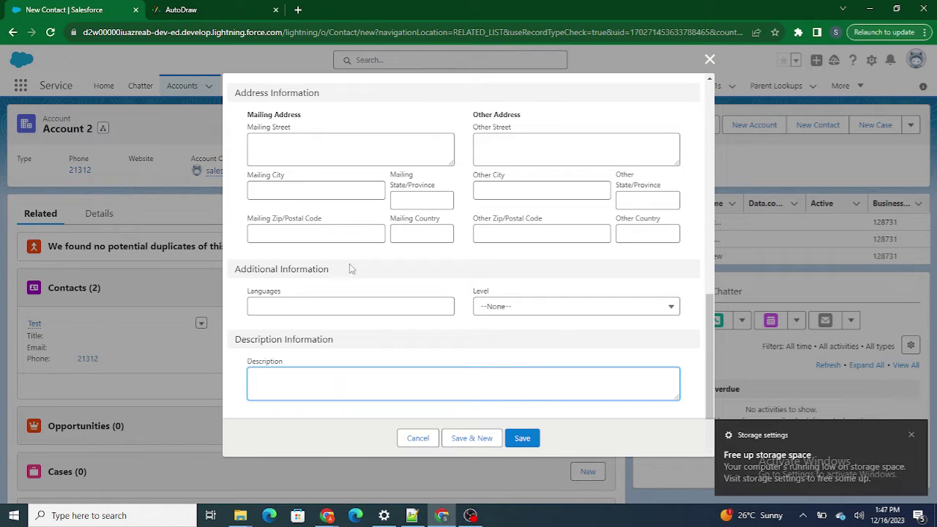
scroll(407, 205, up, 5)
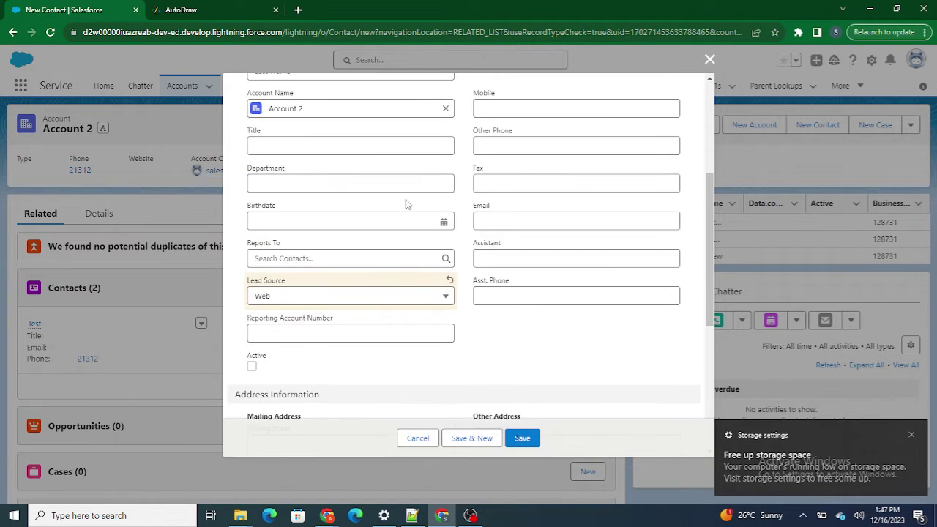
scroll(465, 162, up, 4)
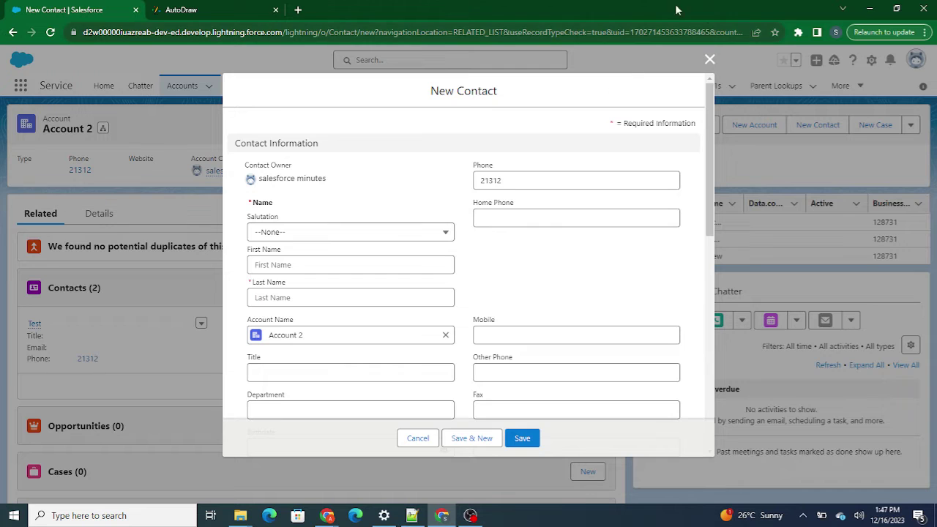
click(522, 438)
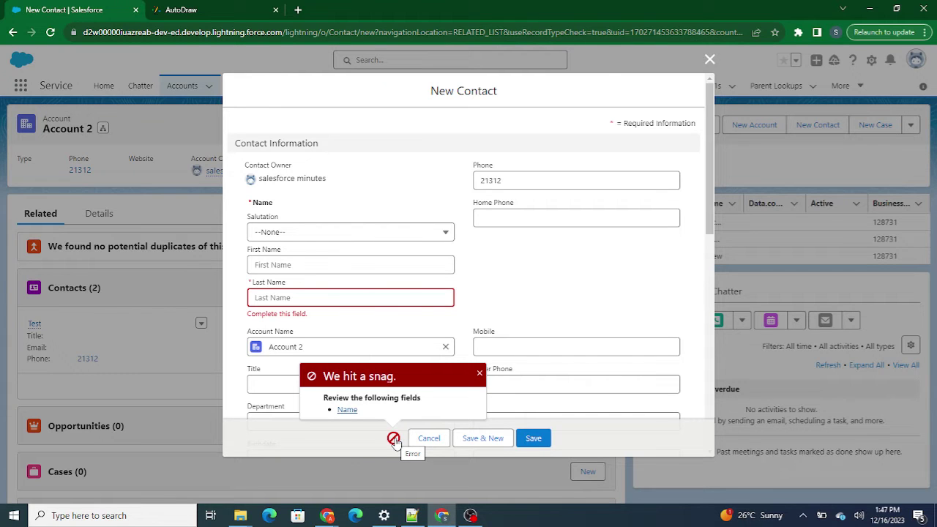
- Look over the contact form's Lead Source, Reporting Account Number, address, additional information and description fields
scroll(504, 319, down, 5)
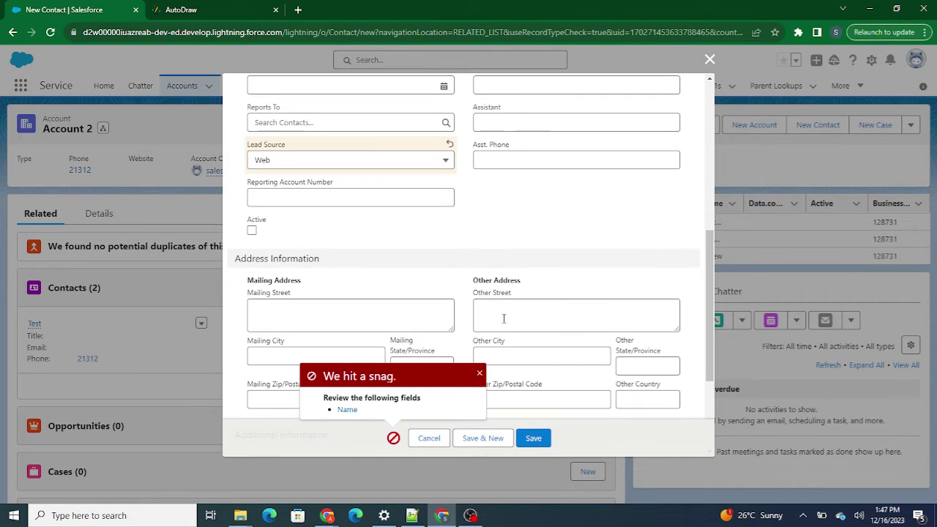
click(308, 164)
click(545, 229)
scroll(398, 306, down, 3)
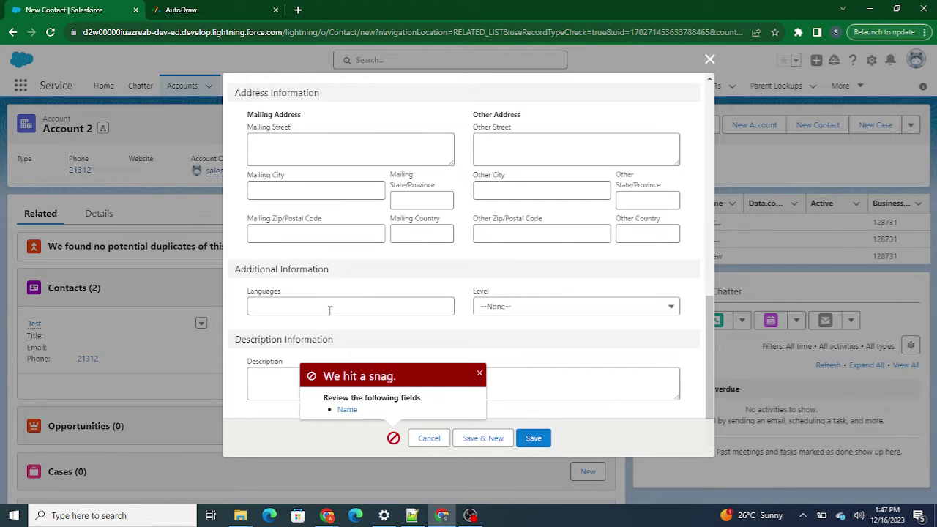
double_click(263, 362)
scroll(432, 142, up, 2)
drag(244, 109, 364, 112)
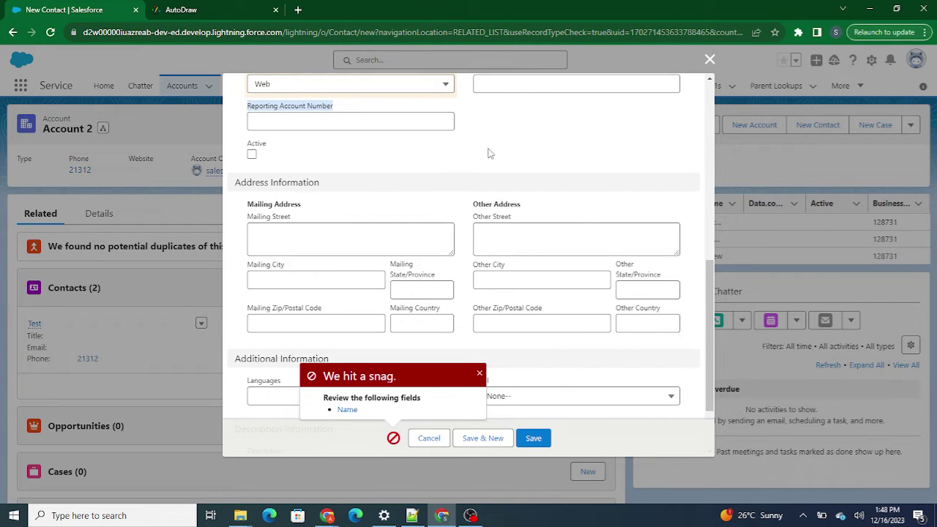
click(490, 153)
click(388, 87)
click(341, 128)
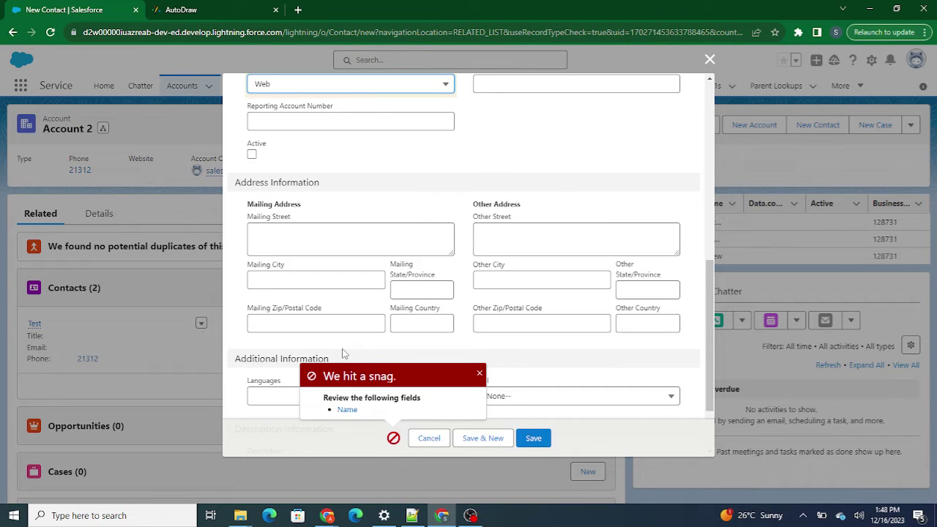
- Switch to AutoDraw and sketch a large form outline with smaller field boxes inside it
click(210, 8)
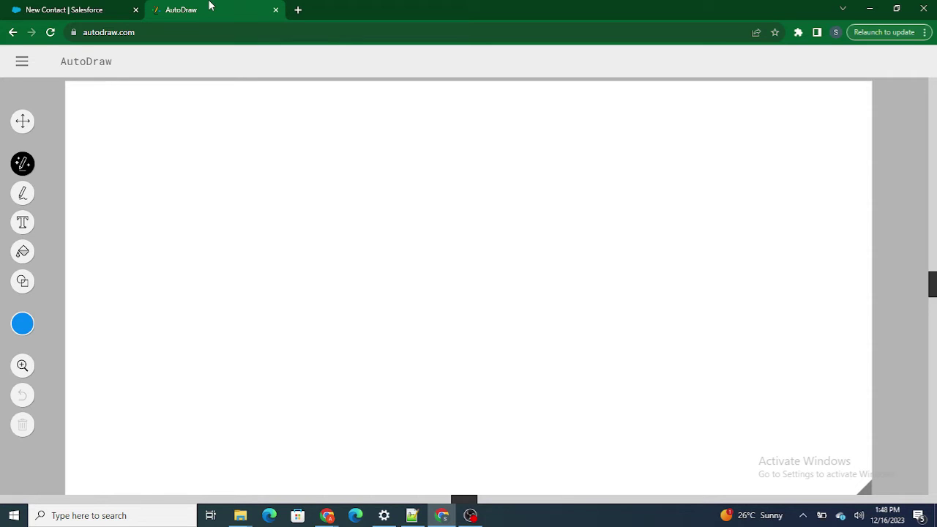
click(62, 7)
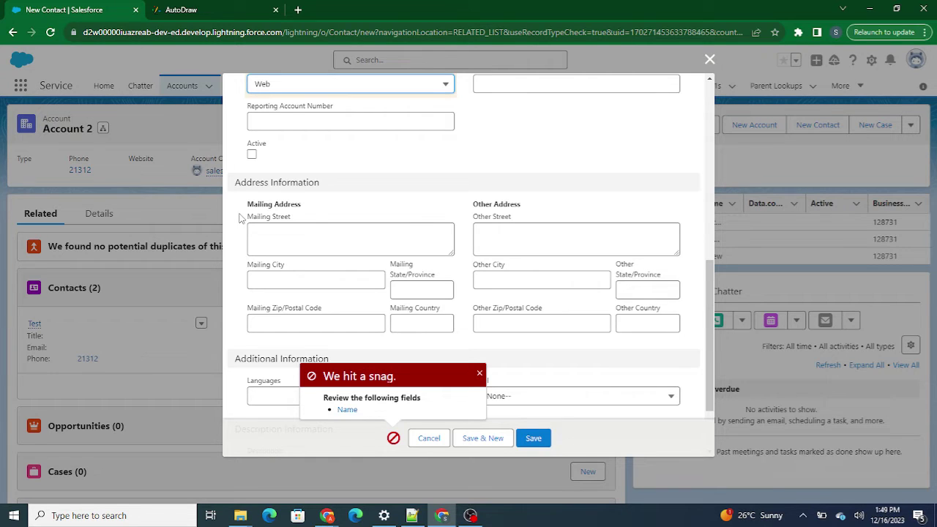
click(181, 20)
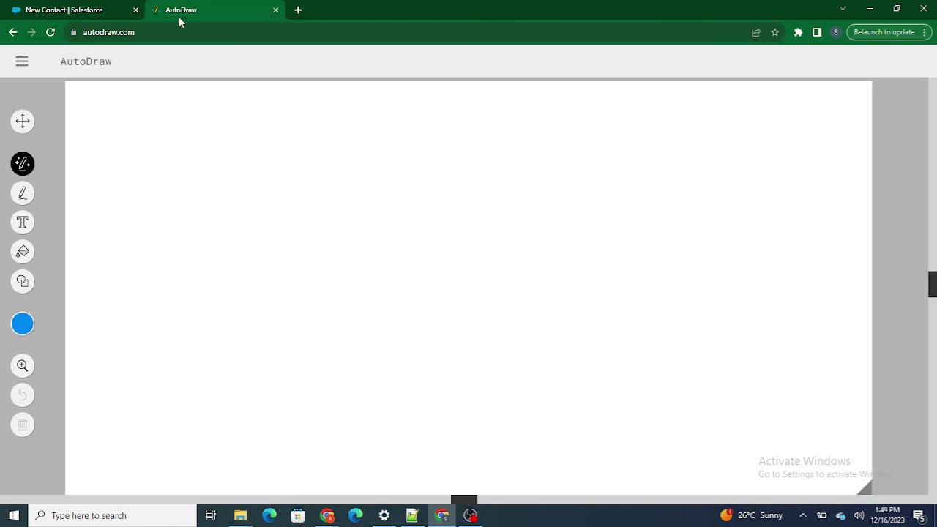
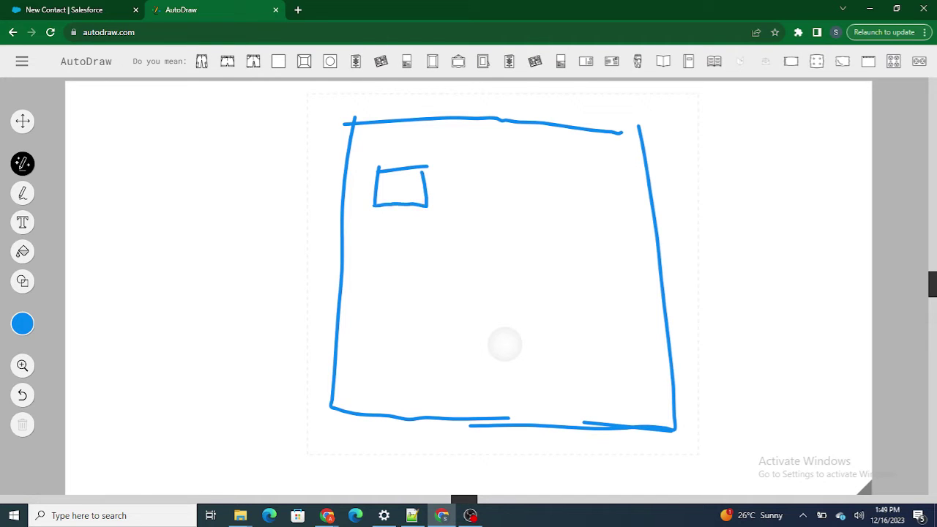
mouse_move(544, 169)
mouse_down()
mouse_move(544, 205)
mouse_move(650, 183)
mouse_move(544, 203)
mouse_up()
mouse_move(382, 250)
mouse_down()
mouse_move(393, 306)
mouse_move(489, 250)
mouse_up()
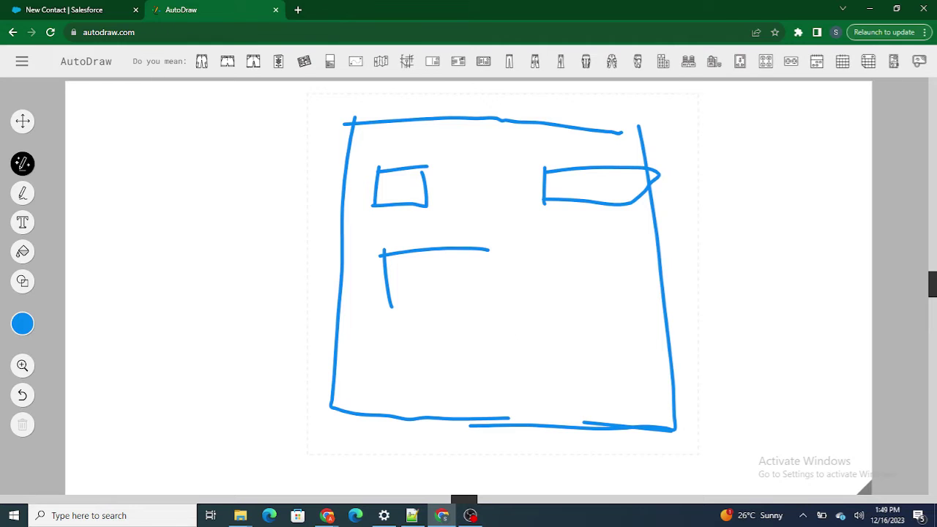
- Undo all the strokes of the form sketch until the canvas is blank
key(ctrl+z)
key(ctrl+z)
key(ctrl+z)
key(ctrl+z)
key(ctrl+z)
key(ctrl+z)
key(ctrl+z)
key(ctrl+z)
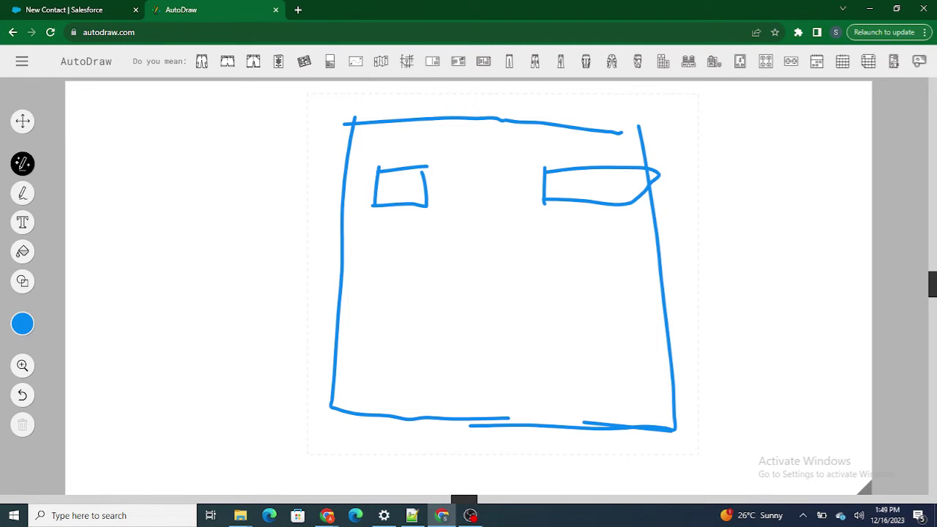
key(ctrl+z)
key(ctrl+z)
key(ctrl+z)
key(ctrl+z)
key(ctrl+z)
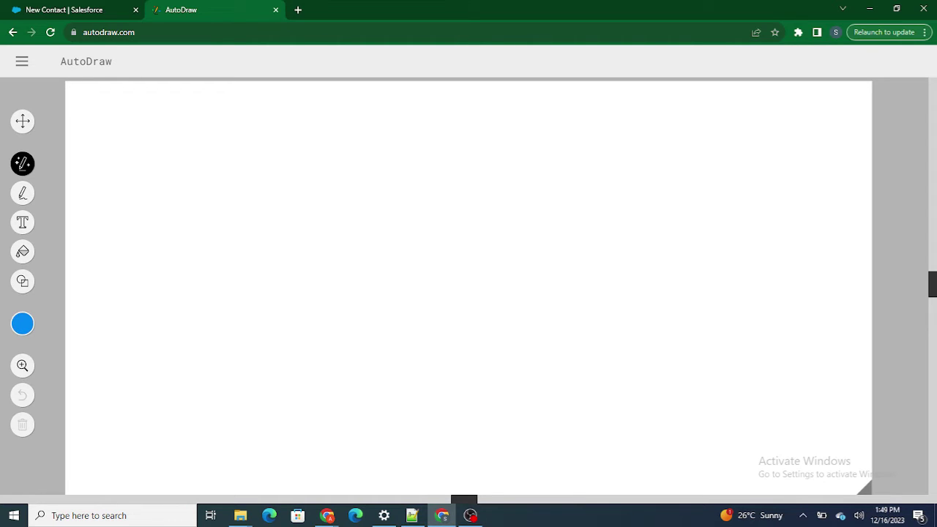
- Draw a large square, a separate column of three rectangles and a circle, and a plus sign between the square and the column
mouse_move(104, 126)
mouse_down()
mouse_move(111, 388)
mouse_move(124, 125)
mouse_move(335, 110)
mouse_move(348, 331)
mouse_move(116, 370)
mouse_up()
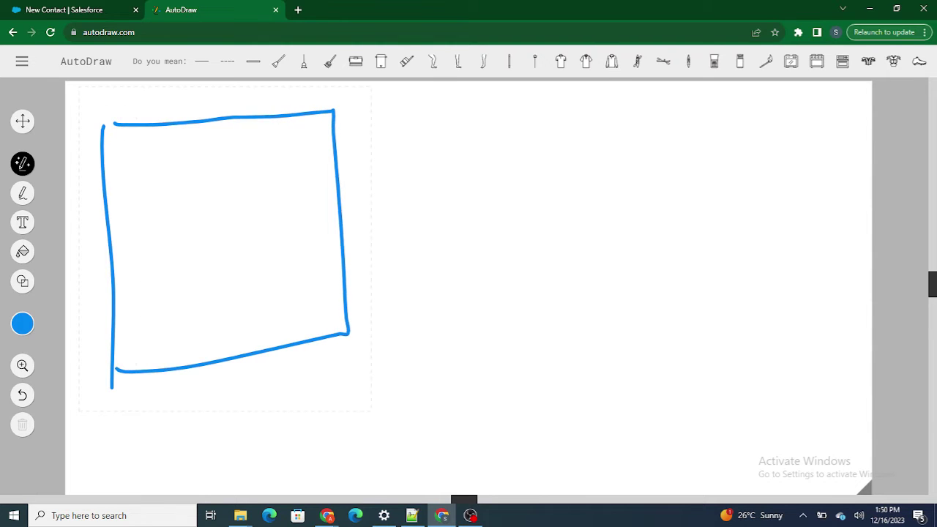
drag(554, 132, 548, 170)
mouse_move(585, 130)
mouse_down()
mouse_move(687, 117)
mouse_move(659, 177)
mouse_move(558, 174)
mouse_up()
drag(560, 238, 560, 258)
mouse_move(555, 225)
mouse_down()
mouse_move(610, 212)
mouse_move(703, 242)
mouse_move(560, 256)
mouse_up()
mouse_move(574, 300)
mouse_down()
mouse_move(584, 339)
mouse_move(707, 280)
mouse_move(588, 343)
mouse_up()
mouse_move(619, 382)
mouse_down()
mouse_move(644, 434)
mouse_move(602, 380)
mouse_up()
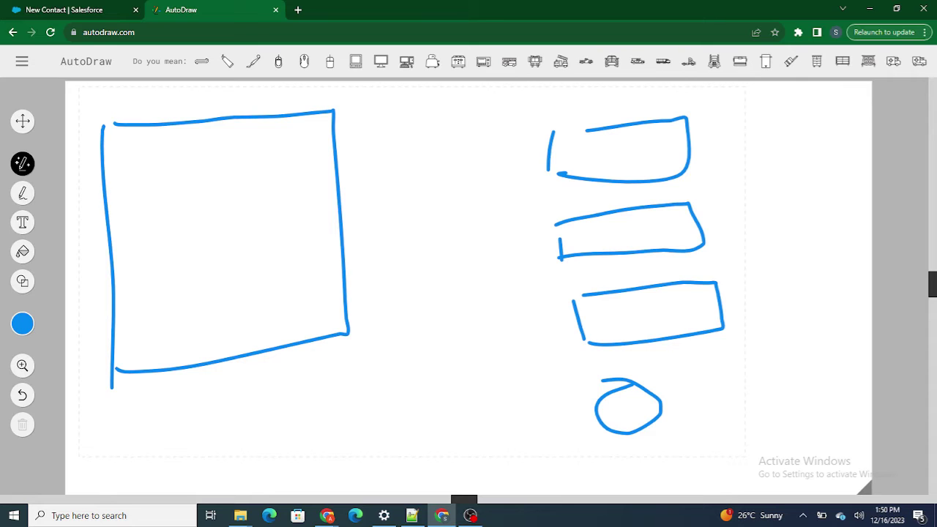
drag(439, 192, 445, 272)
drag(403, 243, 485, 238)
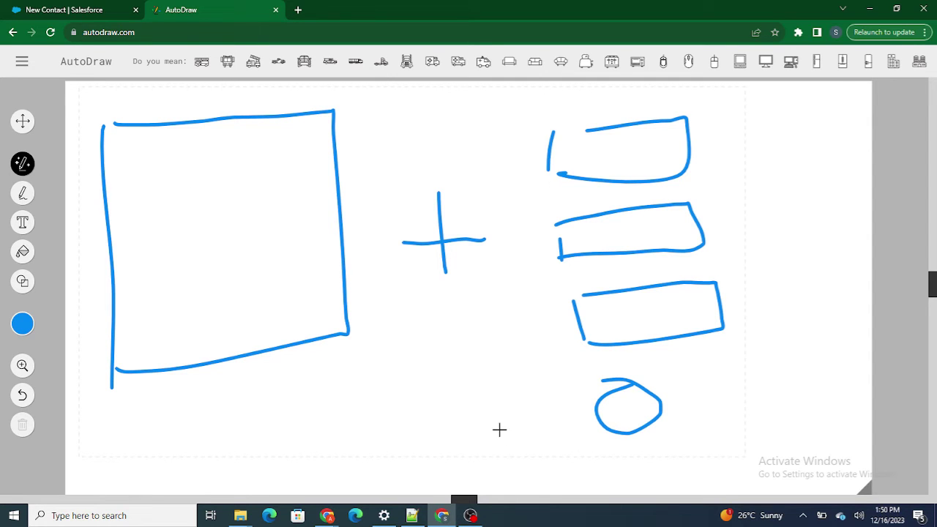
- Switch to the user story notes in Notepad++
click(412, 516)
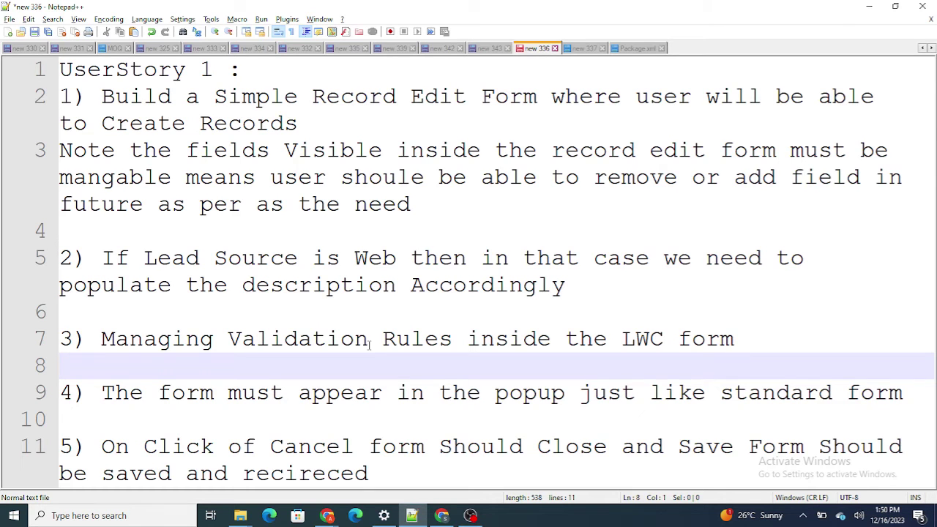
key(ctrl+a)
key(Delete)
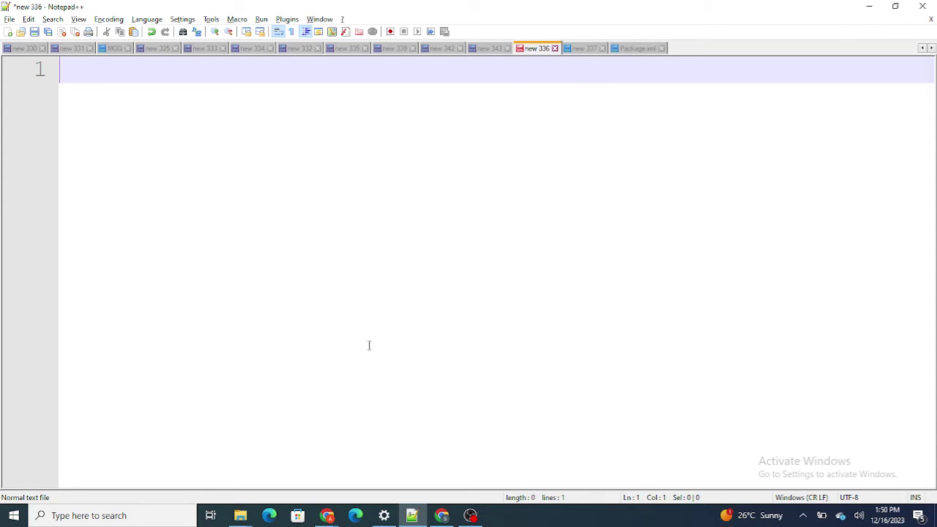
key(ctrl+z)
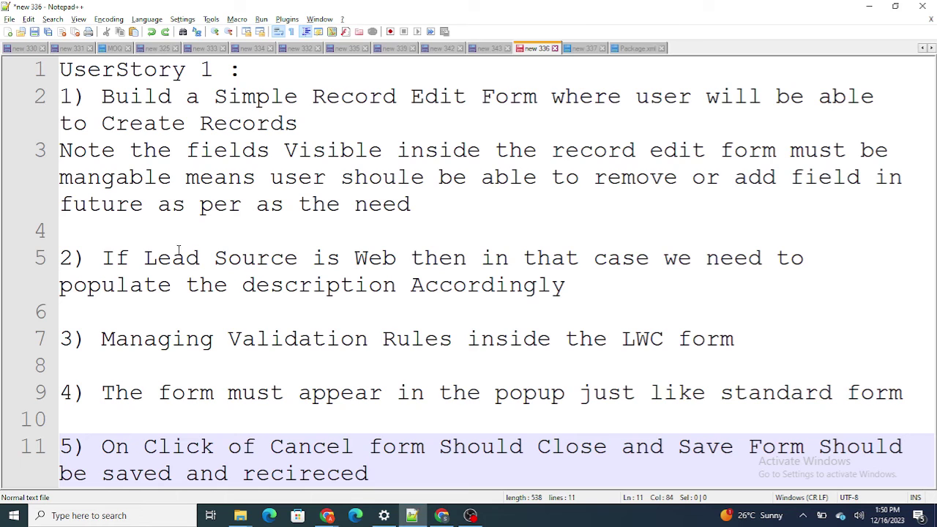
- Read through the first requirement and correct "shoule" to "should" in its note about adding or removing fields
click(72, 69)
drag(73, 69, 242, 71)
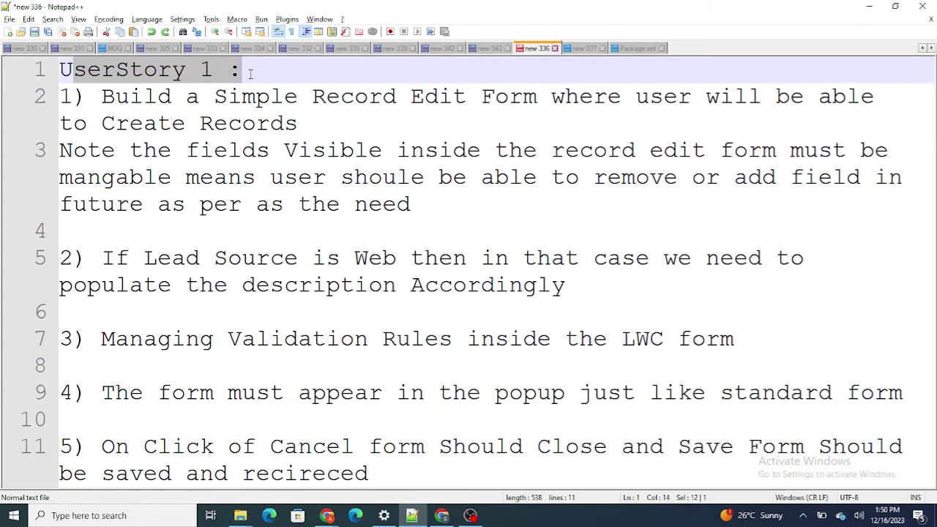
drag(103, 96, 429, 192)
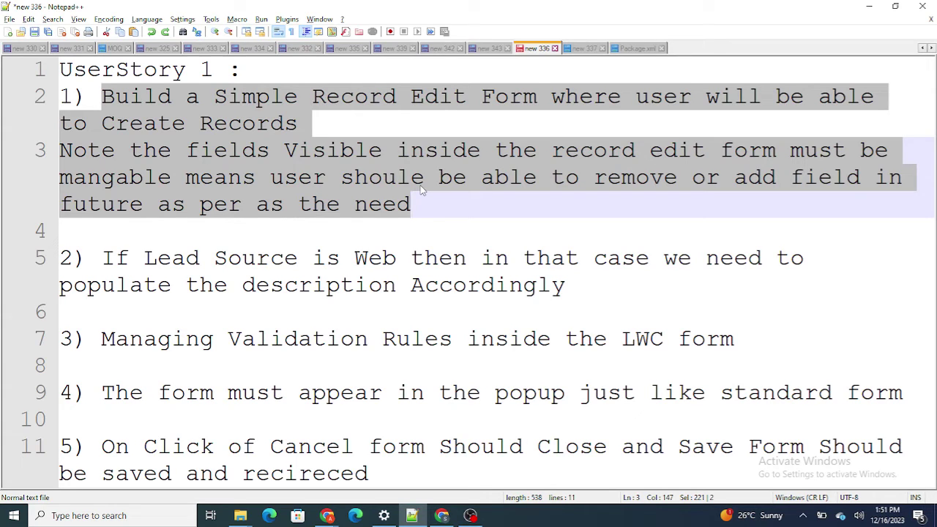
click(226, 196)
drag(116, 150, 477, 191)
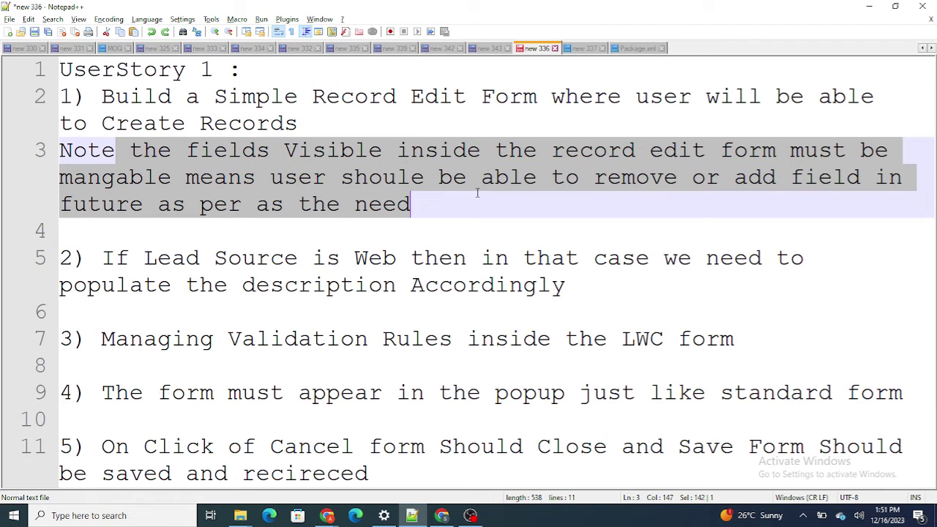
click(430, 179)
key(BackSpace)
text(d)
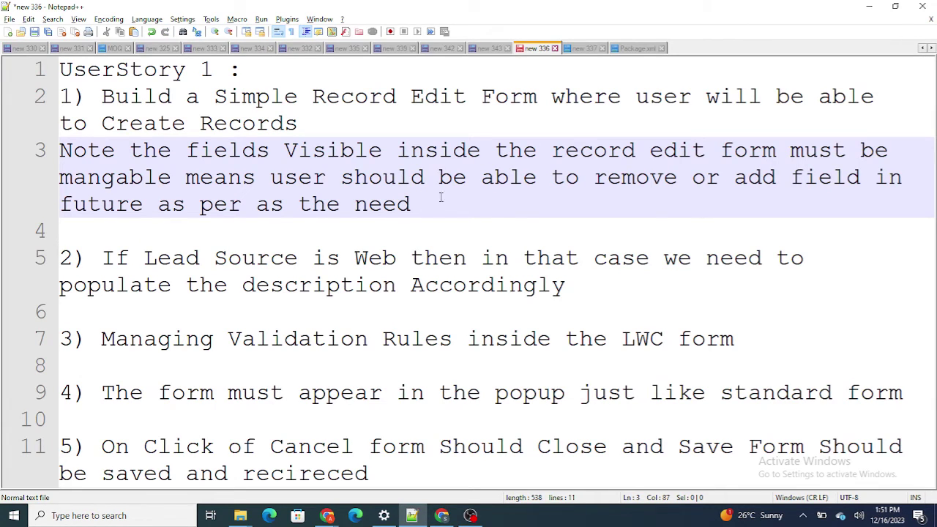
- Append "and Also Hide the field." to the requirement about Lead Source being Web
drag(414, 205, 115, 96)
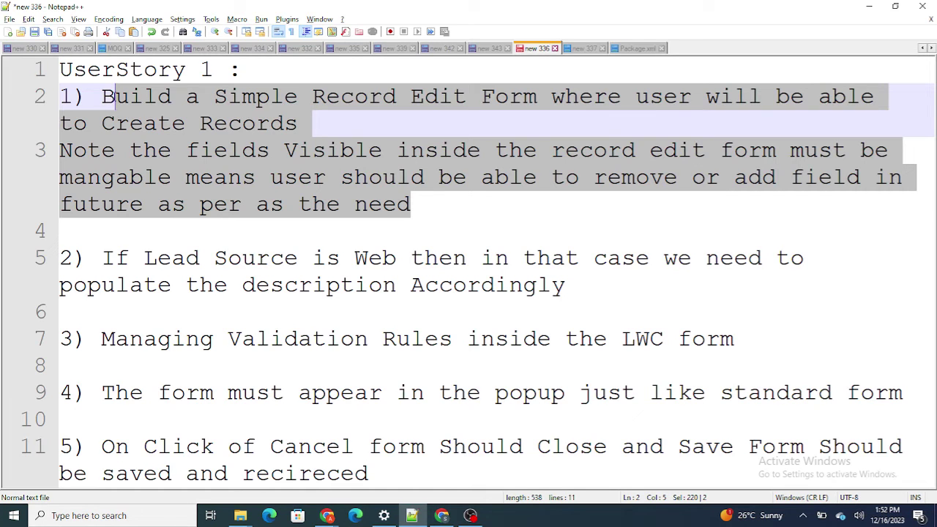
drag(102, 259, 572, 291)
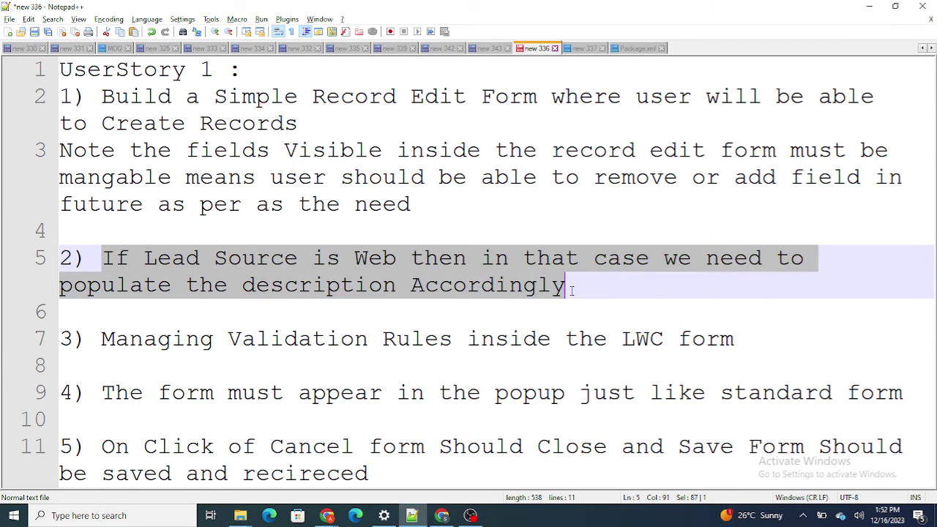
key(ctrl+x)
key(ctrl+v)
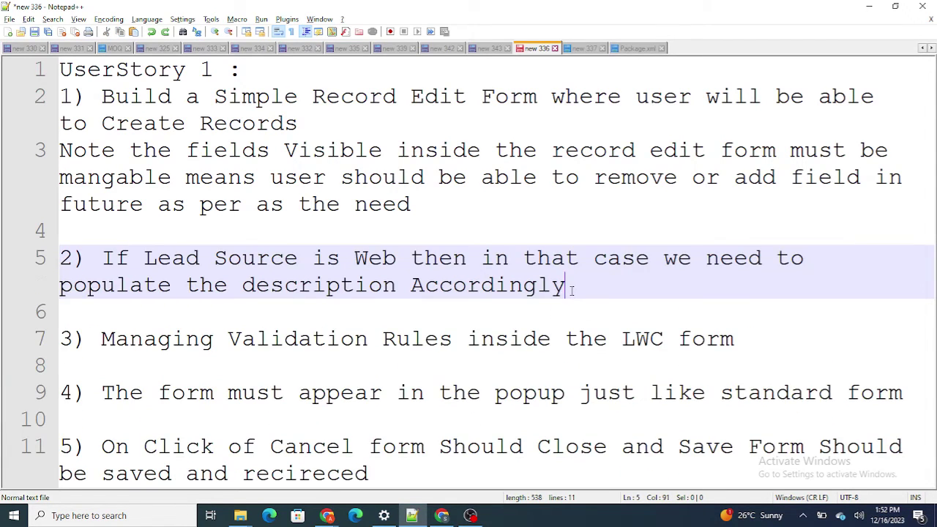
text(and Also )
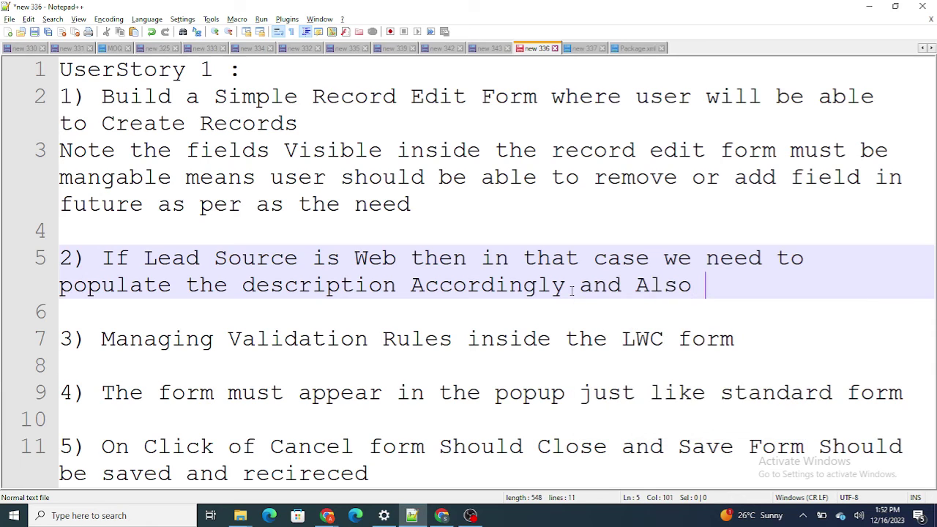
text(Hide the field)
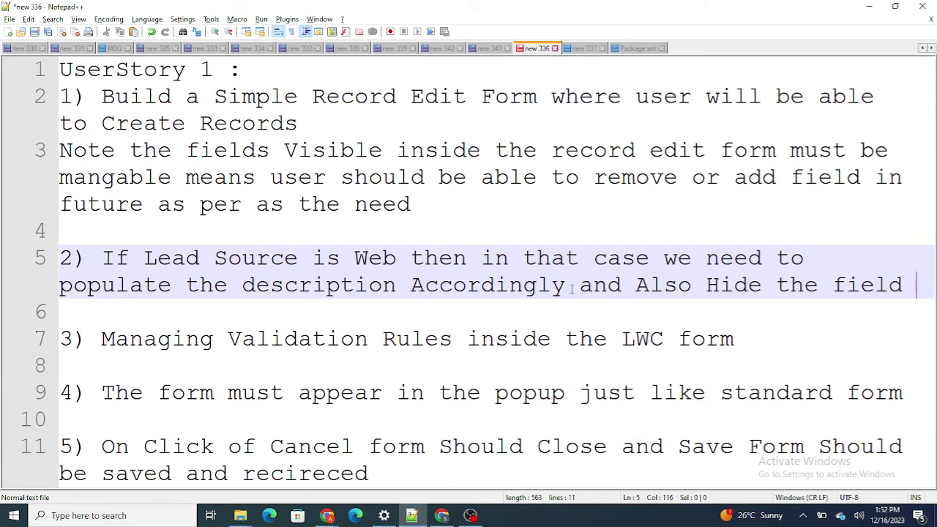
key(BackSpace)
text(.)
- Insert the heading "User Story 2:" above the Lead Source requirement and remove that requirement's "2)" numbering and preceding blank line
click(416, 205)
key(Return)
key(Return)
text(Us)
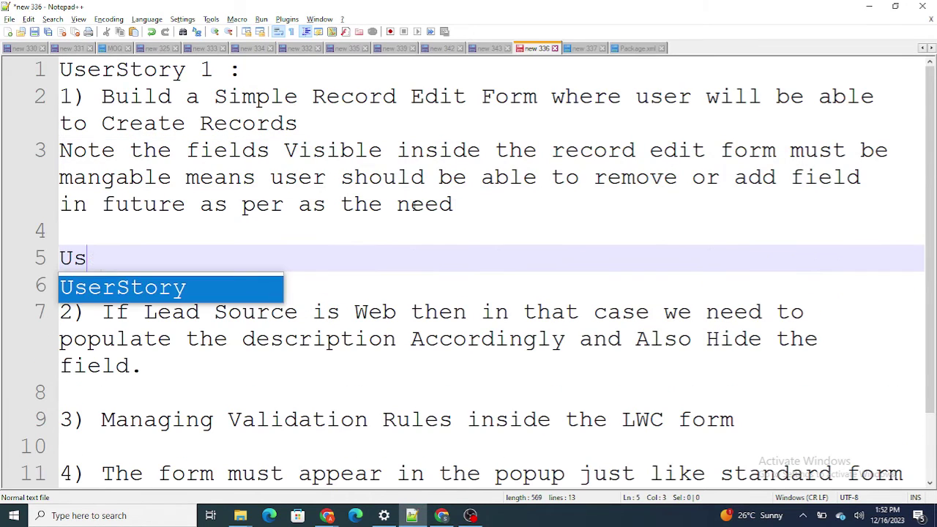
text(er Story 2:)
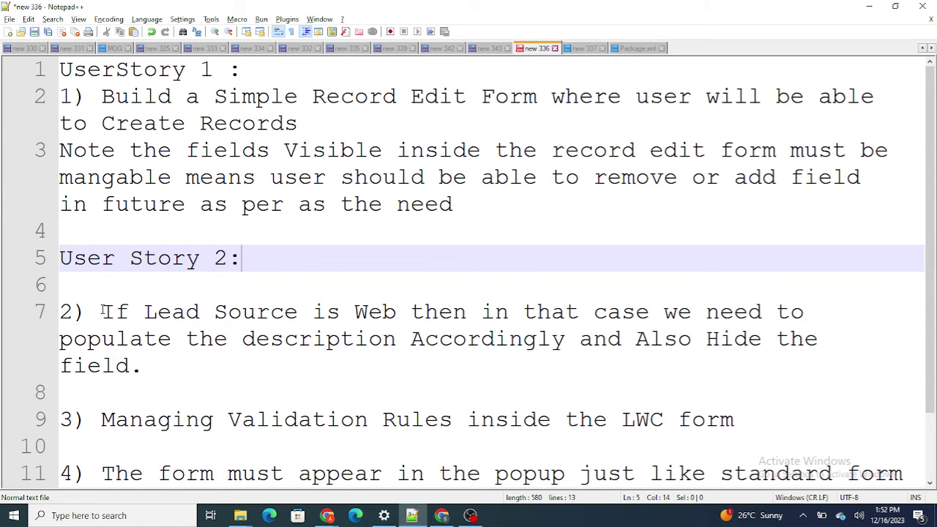
drag(102, 312, 64, 313)
key(BackSpace)
key(BackSpace)
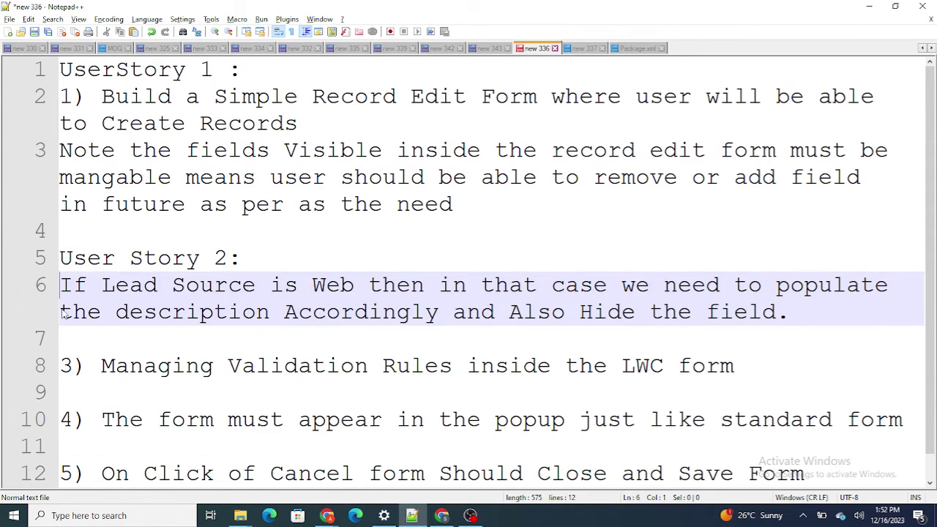
- Replace the validation rules requirement's "3)" numbering with the heading "User Story 3" above it, preceded by a blank line
drag(101, 366, 45, 358)
key(BackSpace)
click(66, 345)
text(User Story 3)
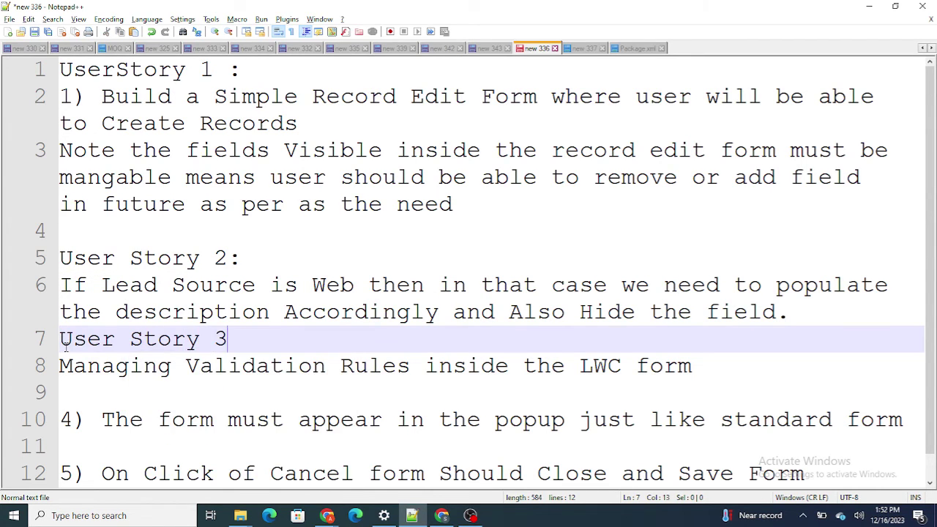
click(790, 312)
key(Return)
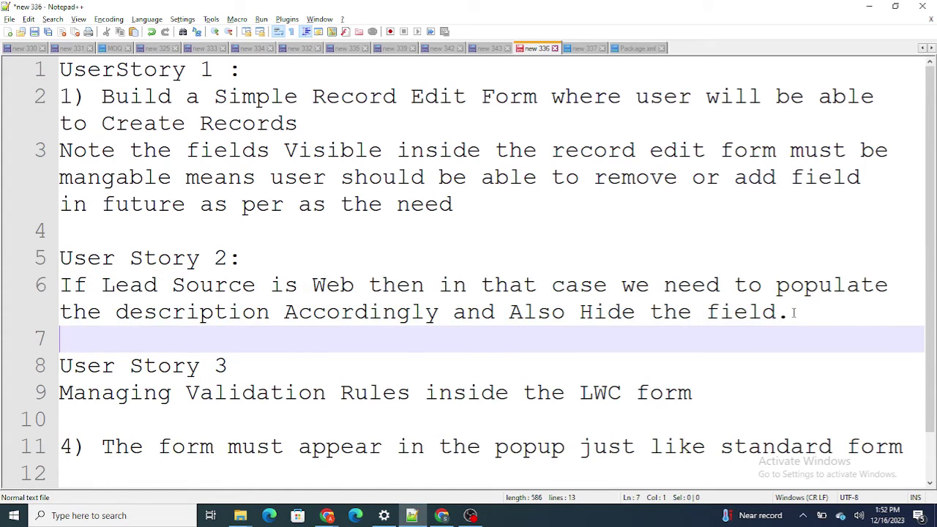
- Insert the quoted text "' The Contact is Recieved From Lead'" after "Accordingly" in the User Story 2 requirement
drag(60, 285, 205, 290)
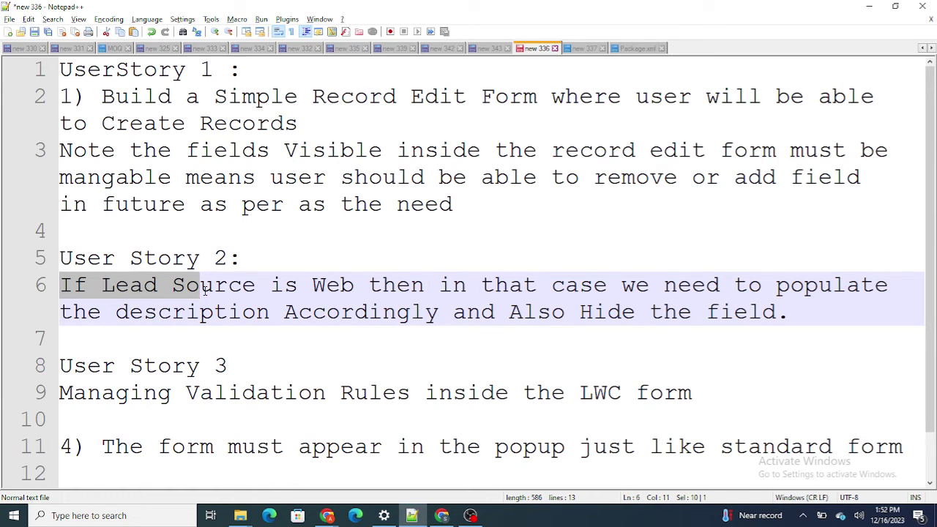
click(442, 313)
text(' )
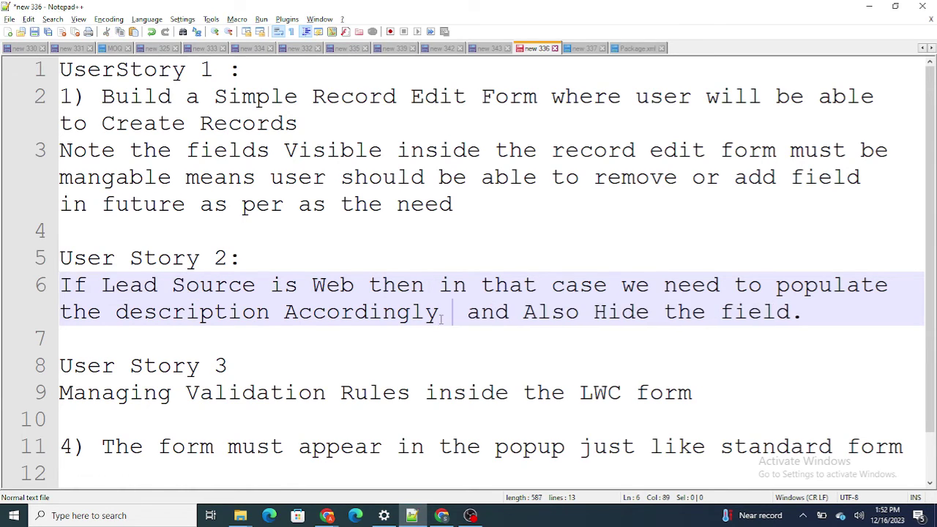
text(The Contact is )
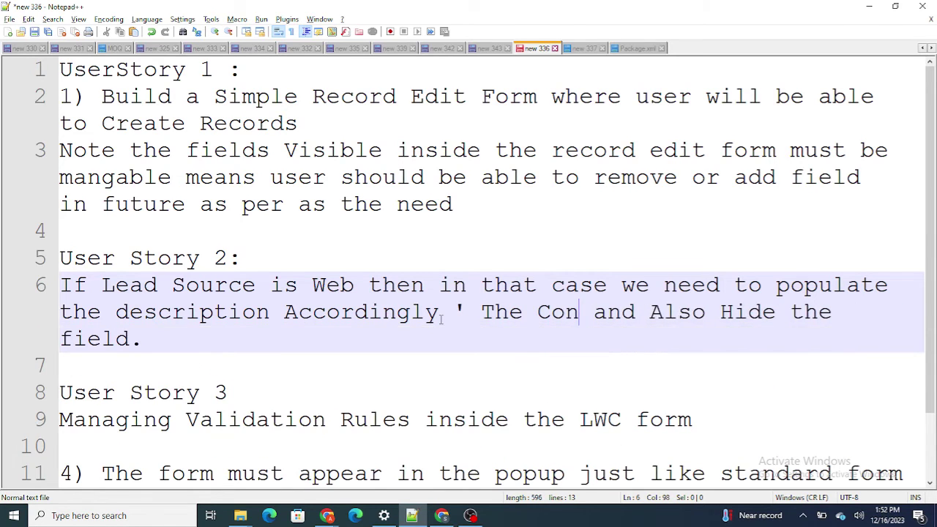
text(Recieved F)
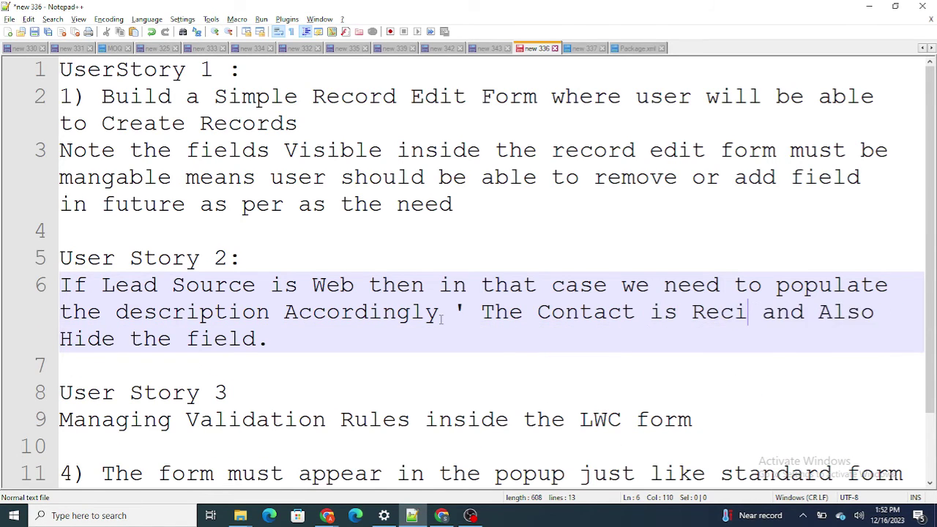
text(rom Lead)
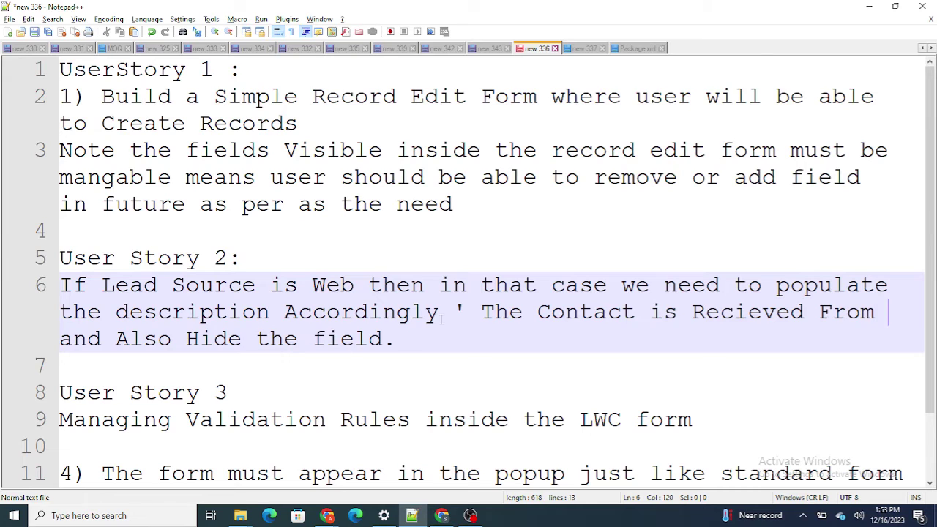
text(')
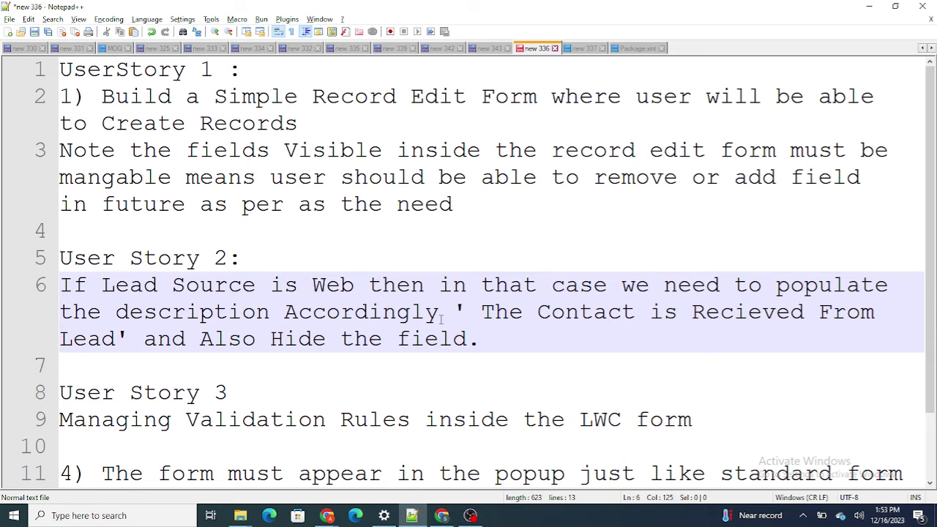
- Switch to Salesforce's New Contact form in the browser and copy the "Reporting Account Number" field label
click(441, 516)
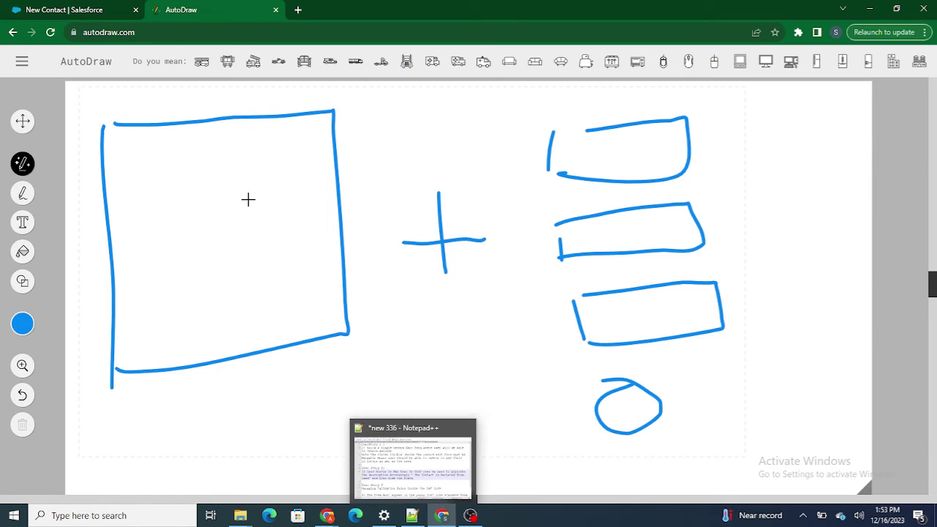
click(52, 9)
scroll(293, 335, down, 3)
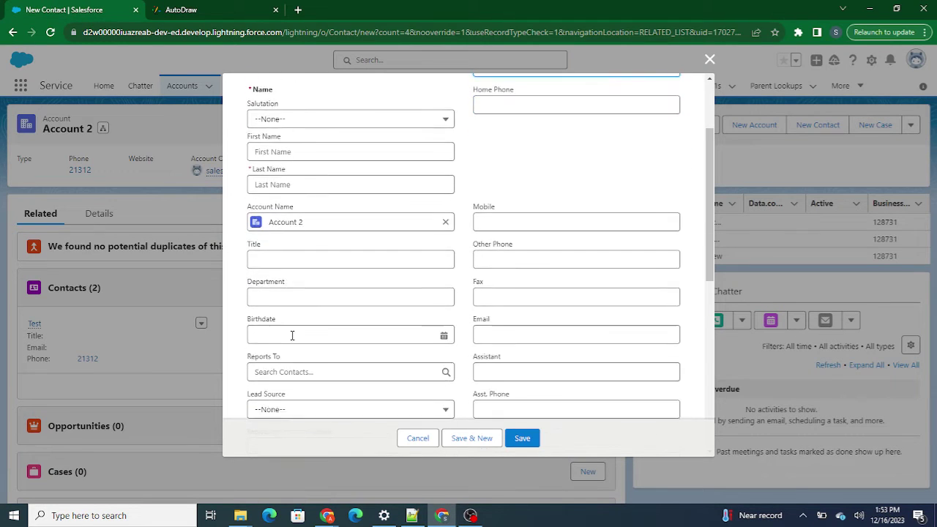
scroll(292, 335, down, 1)
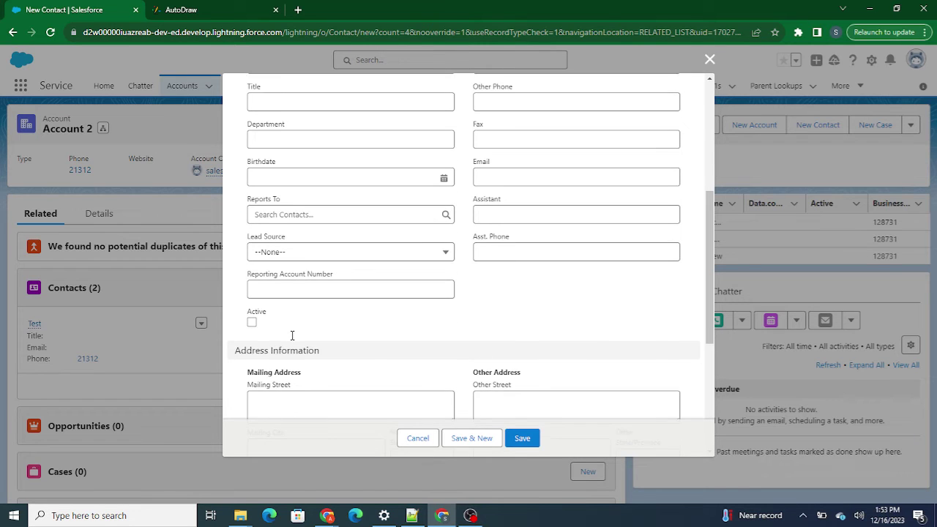
scroll(452, 327, down, 5)
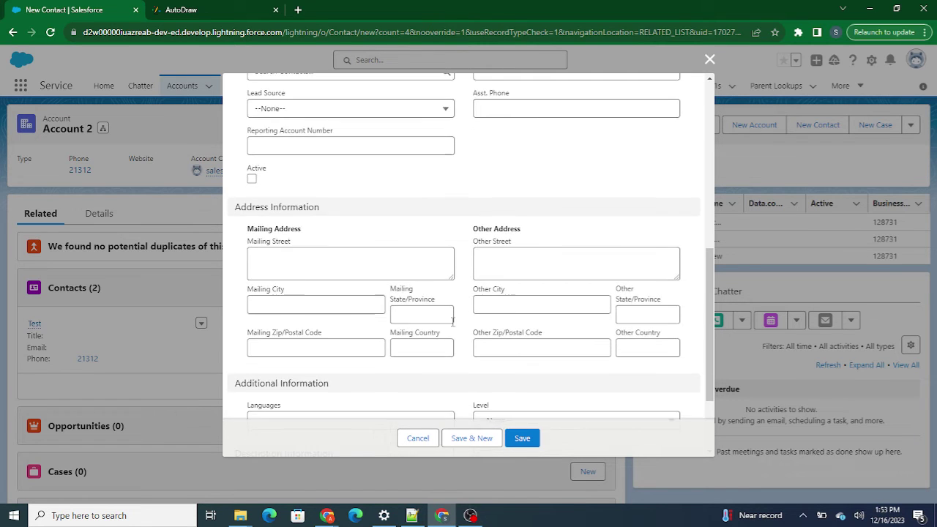
scroll(451, 326, up, 3)
scroll(452, 327, down, 4)
scroll(452, 323, up, 4)
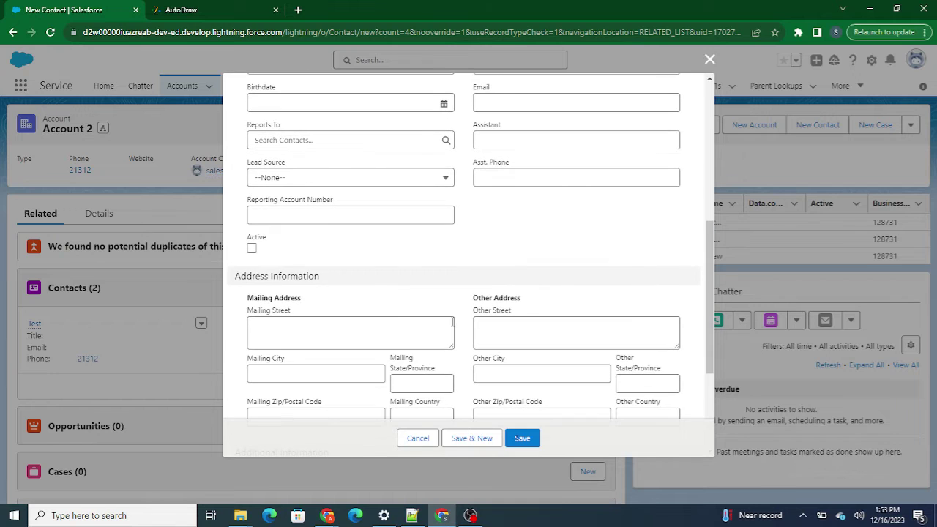
scroll(344, 206, up, 1)
scroll(344, 206, up, 1)
drag(349, 249, 247, 251)
key(ctrl+c)
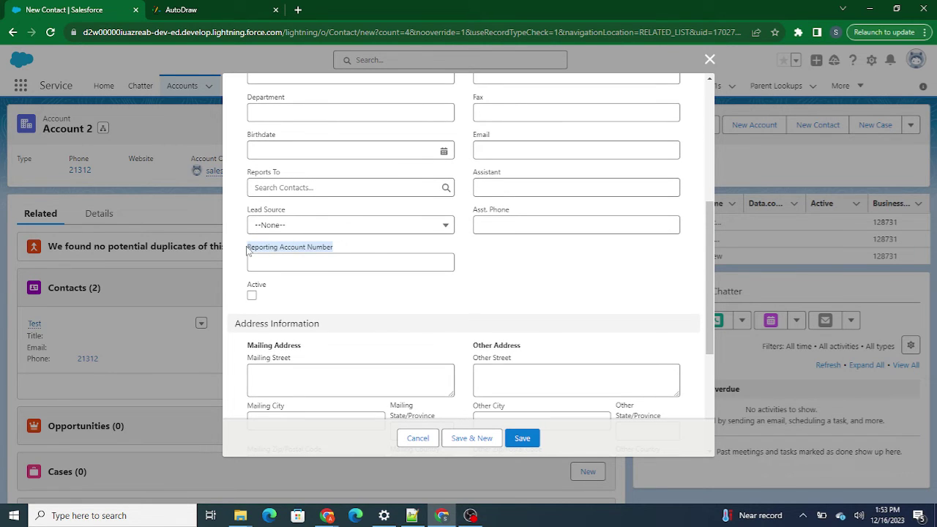
- Return to the Notepad++ notes and append the copied field name in single quotes at the end of the User Story 2 requirement
click(411, 515)
click(493, 331)
text(')
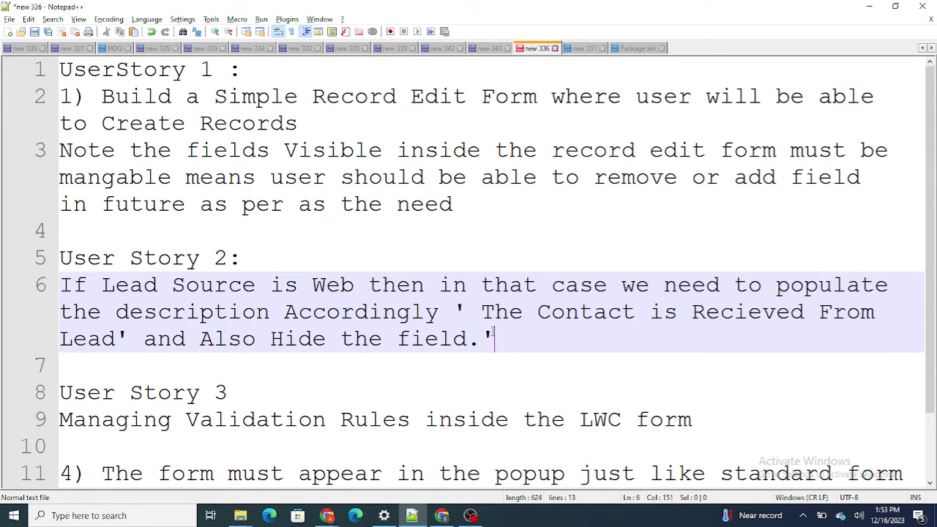
key(ctrl+v)
text(')
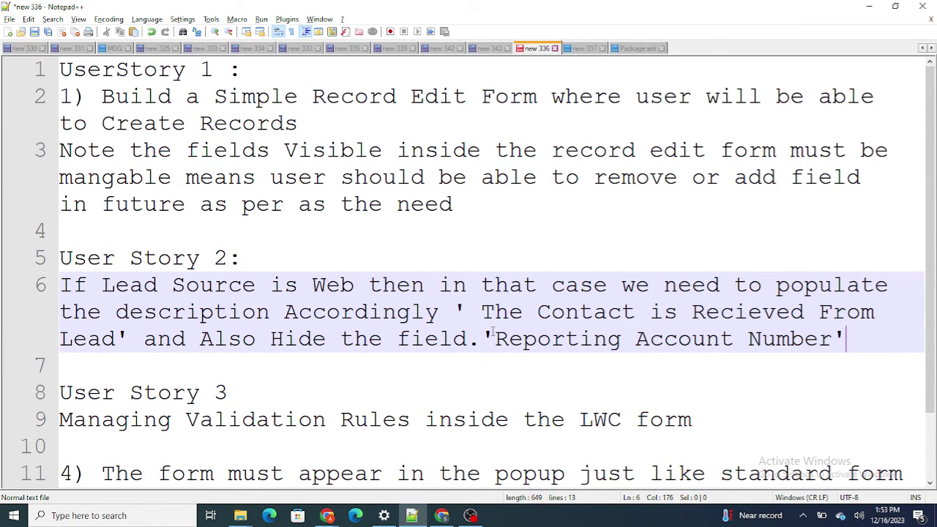
- Add a colon to the "User Story 3" heading and insert the lines "System validation" and "Custom Validation" beneath it
click(340, 389)
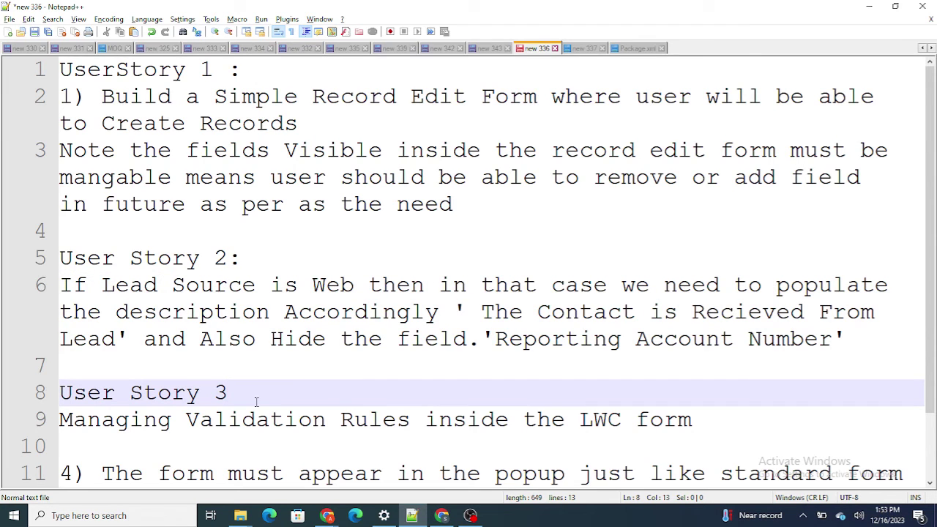
text(:)
key(Return)
text(System validation)
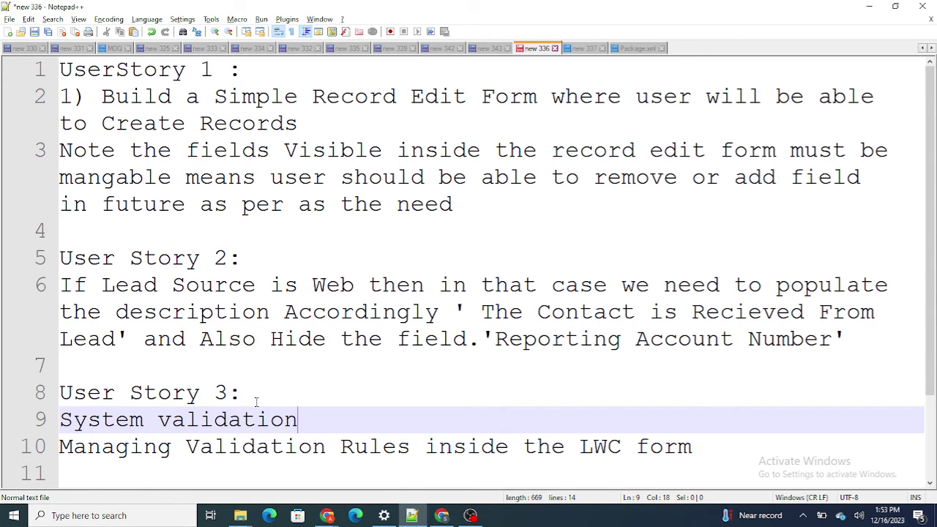
key(Return)
text(Custom Vali)
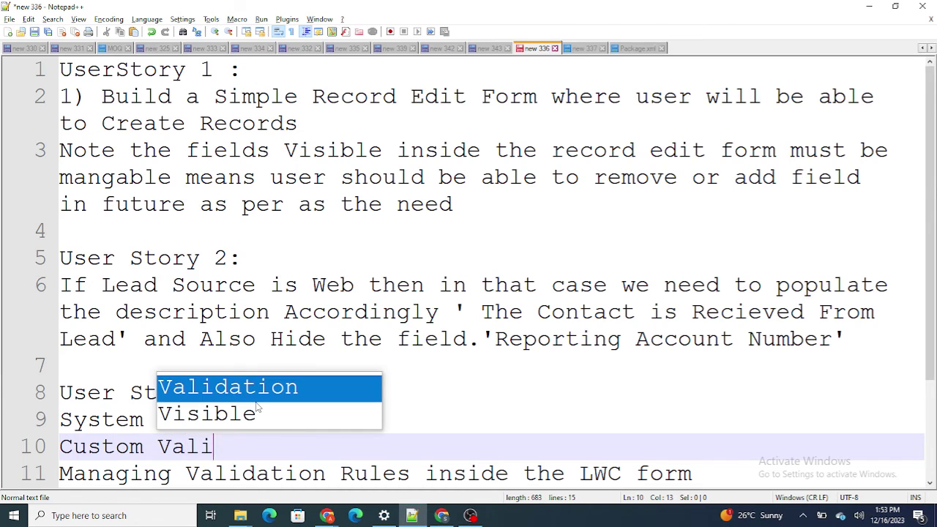
text(datri)
key(BackSpace)
key(BackSpace)
key(BackSpace)
text(io)
key(BackSpace)
key(BackSpace)
text(tion)
- Append " : Required Fields" to the System validation line and " : Error While Creating Data , Validation rules" to the Custom Validation line
click(312, 419)
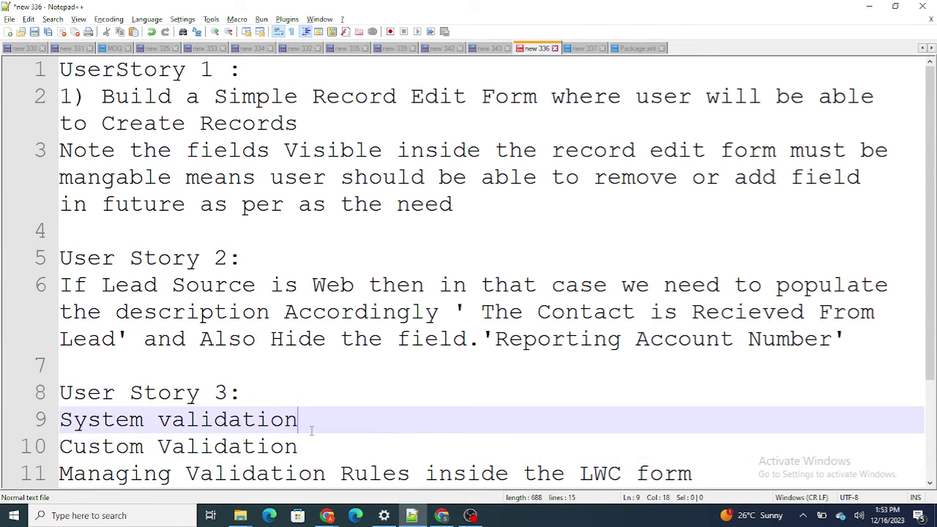
text(: Req)
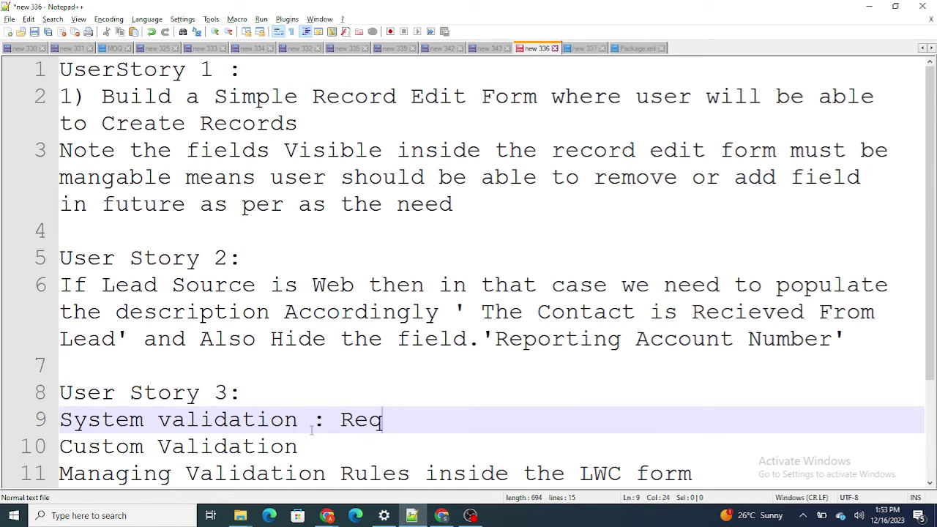
text(uired Fields)
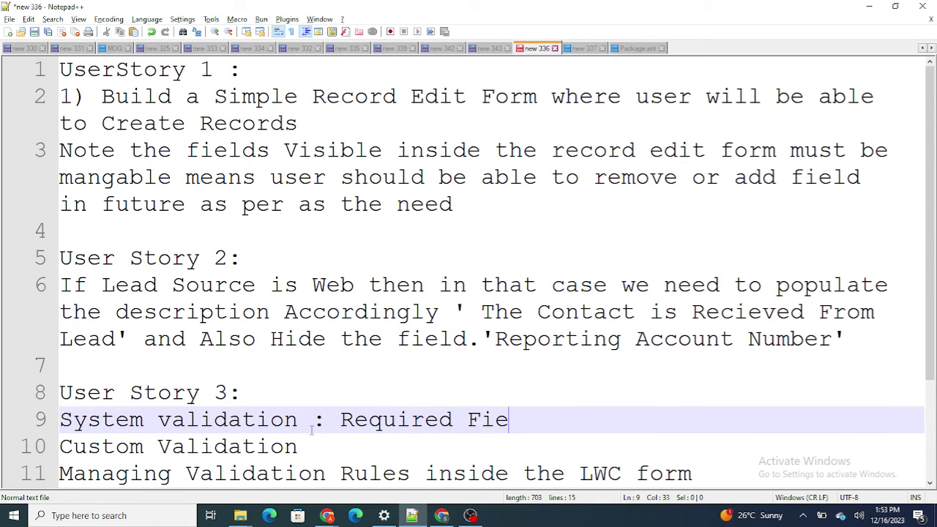
click(315, 451)
text(: )
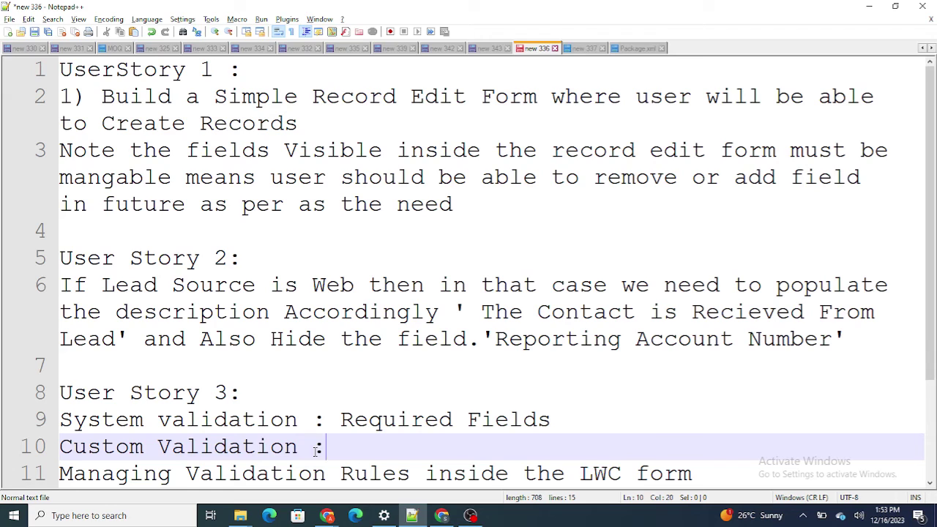
text(Error While Creating Data o, Validation Tu)
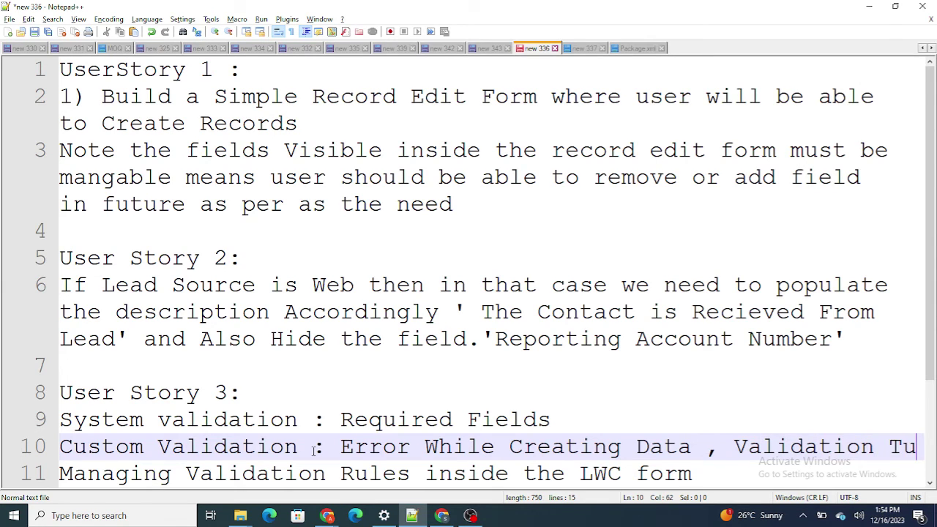
key(BackSpace)
key(BackSpace)
text(rules)
- Delete the text "Managing Validation Rules inside the LWC form" from User Story 3
scroll(313, 450, down, 1)
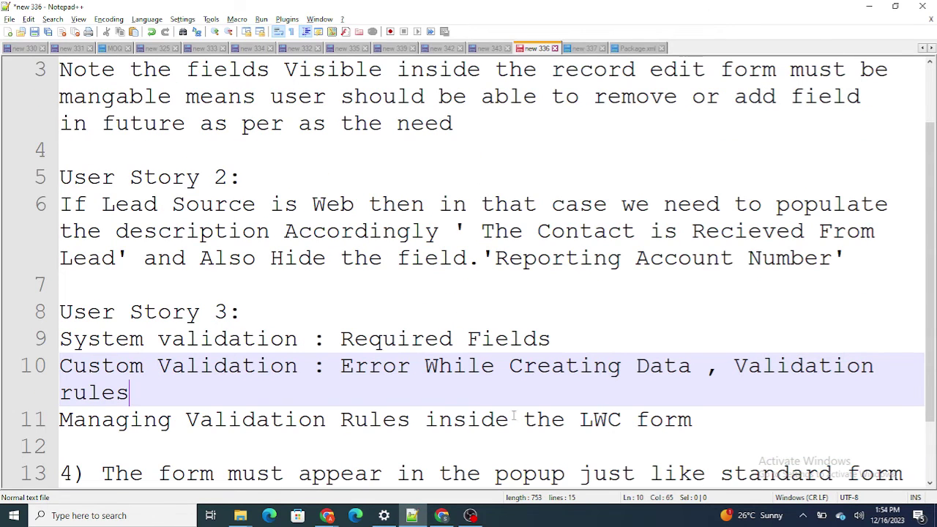
drag(694, 421, 60, 420)
key(BackSpace)
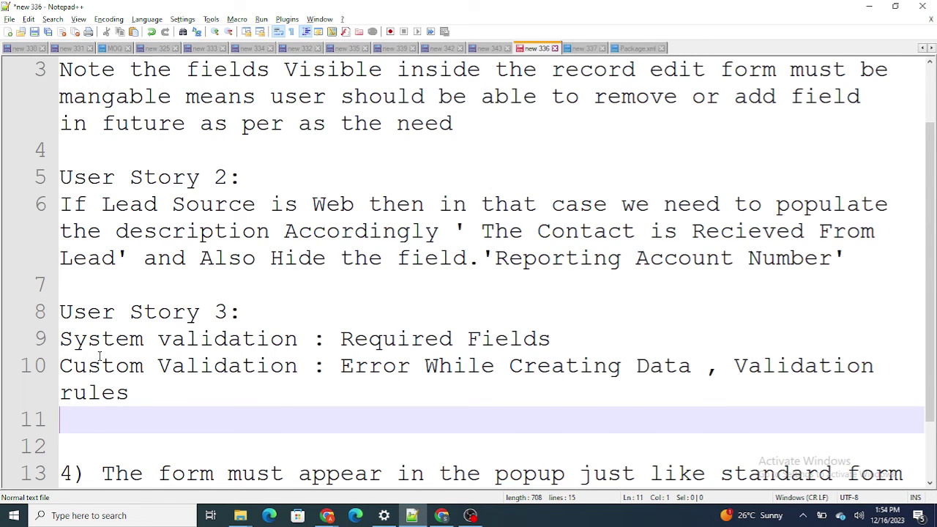
- Replace the popup requirement's "4)" numbering with the heading "User Story 4 :" above it, followed by a blank line
scroll(99, 356, down, 1)
click(103, 393)
drag(103, 393, 37, 393)
key(BackSpace)
key(Up)
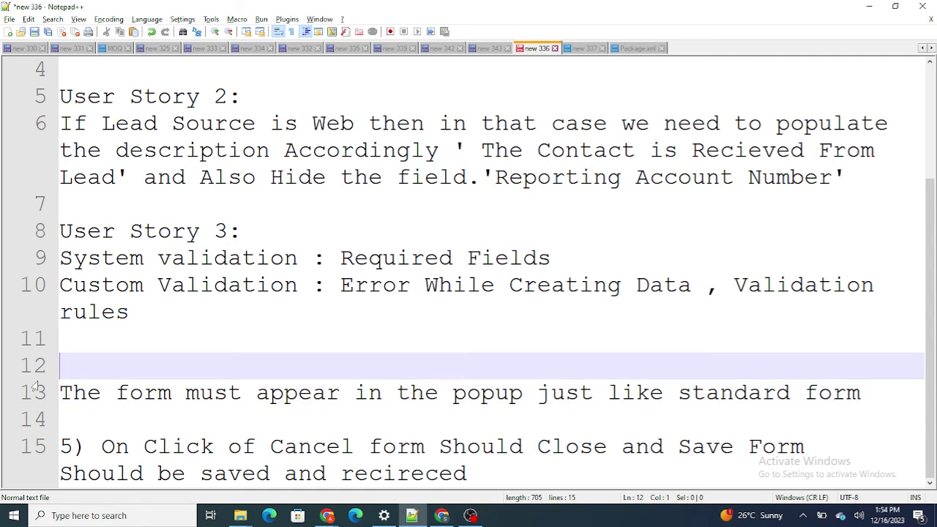
text(User Story)
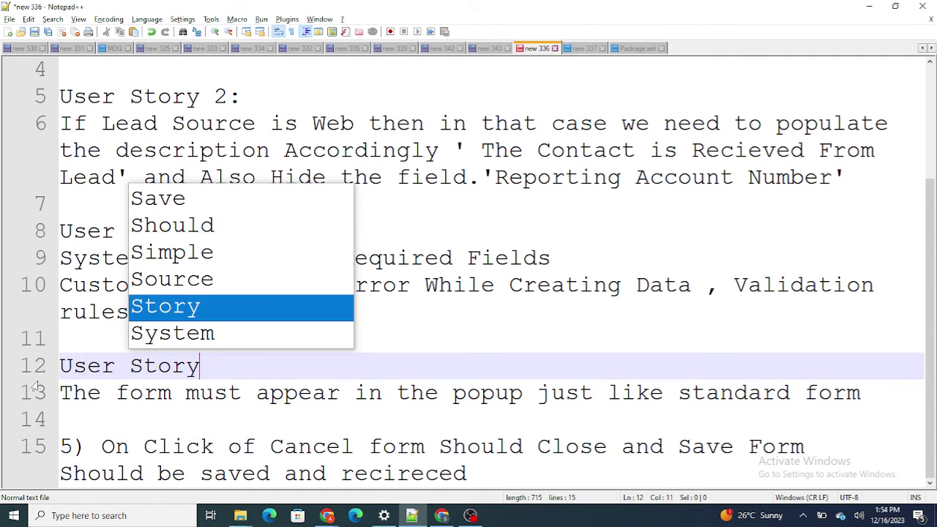
text( 4 :)
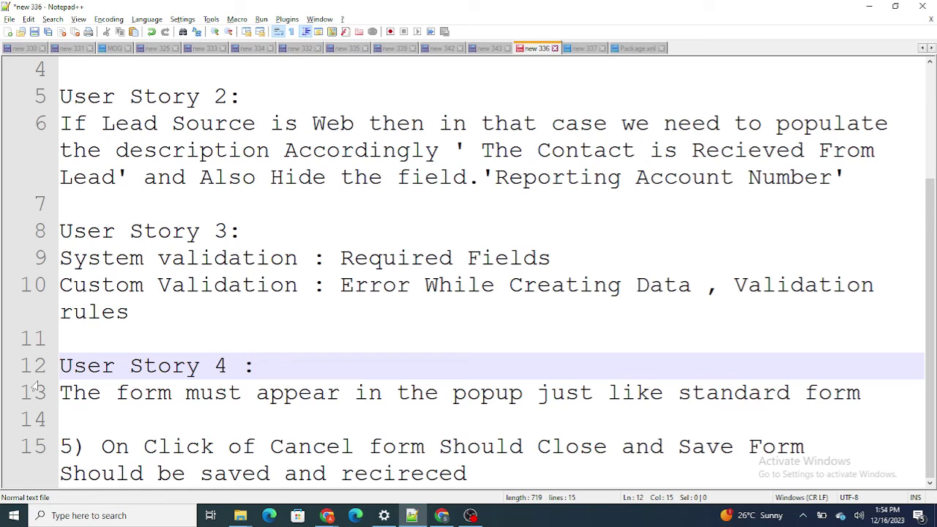
key(Return)
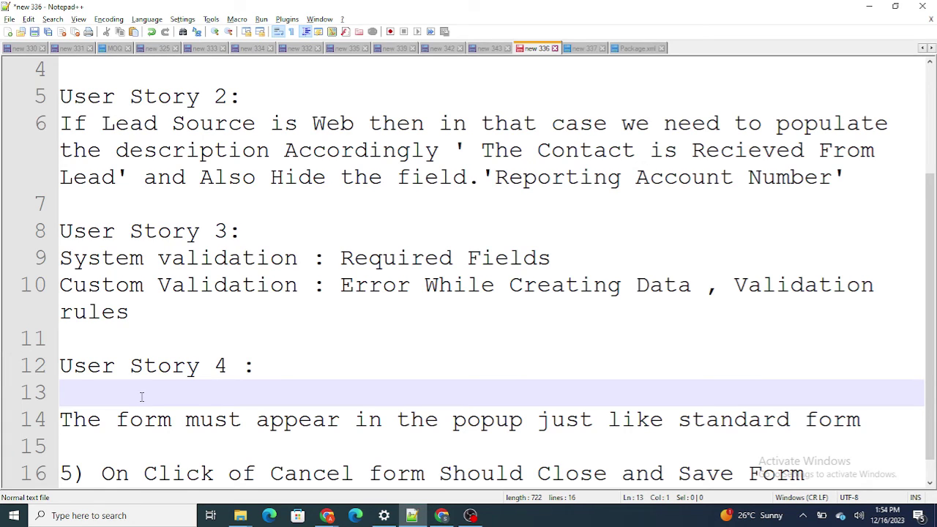
- Review the upper part of Salesforce's standard New Contact popup in the browser and return to the Notepad++ notes
click(441, 516)
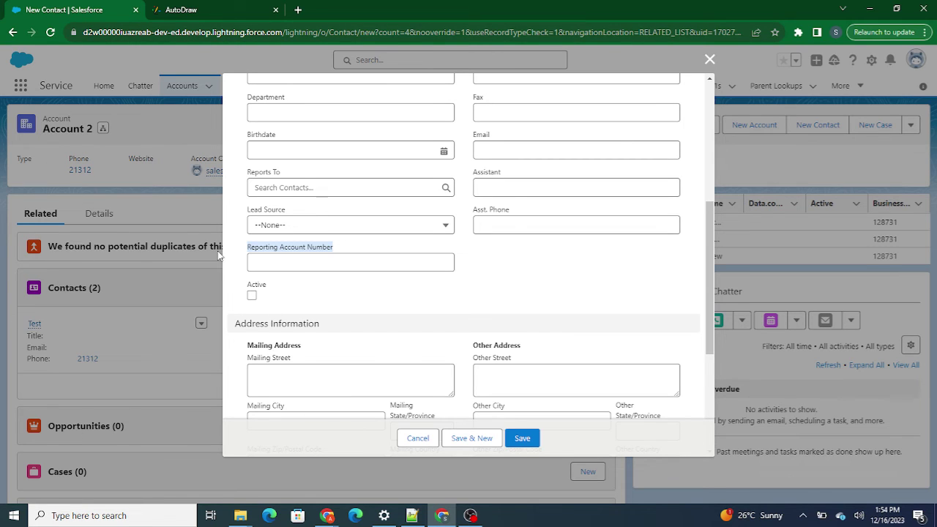
scroll(404, 272, up, 4)
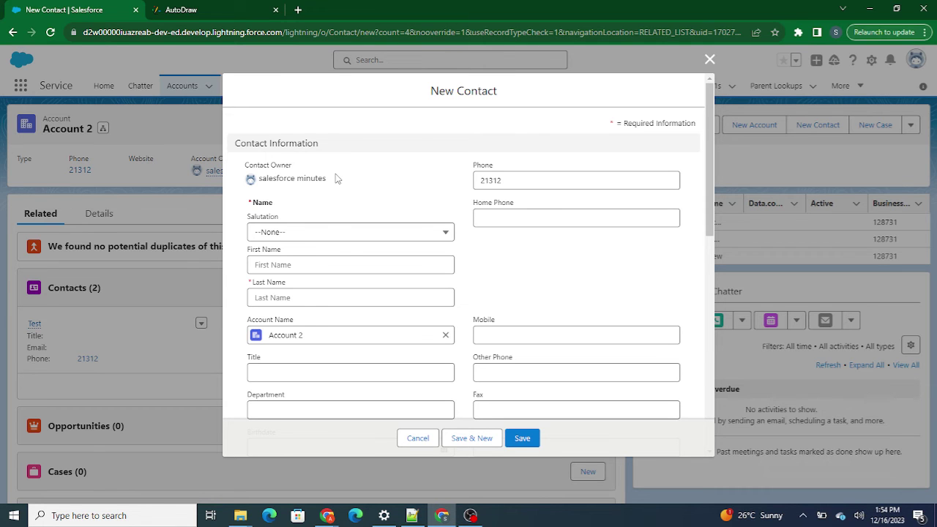
click(412, 516)
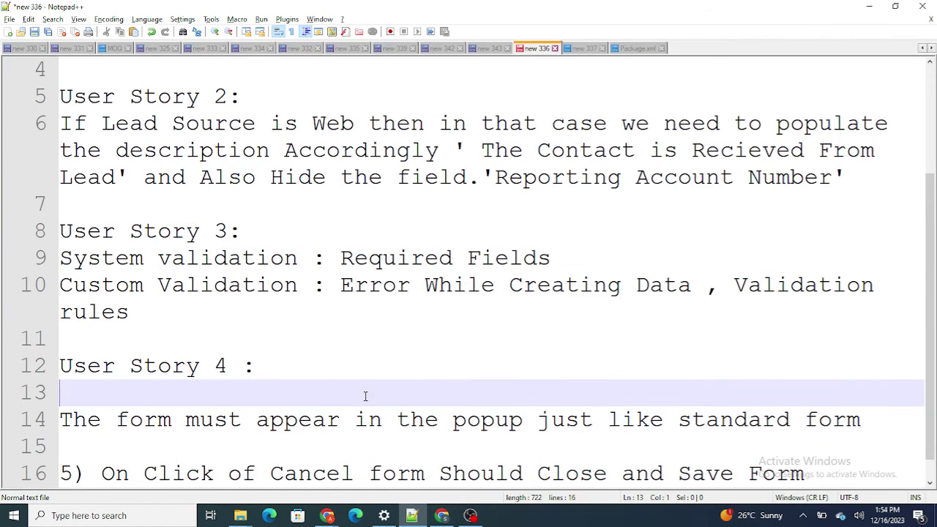
- Remove the "5)" numbering and the preceding blank line from the requirement about Cancel and Save
scroll(366, 396, down, 1)
click(394, 422)
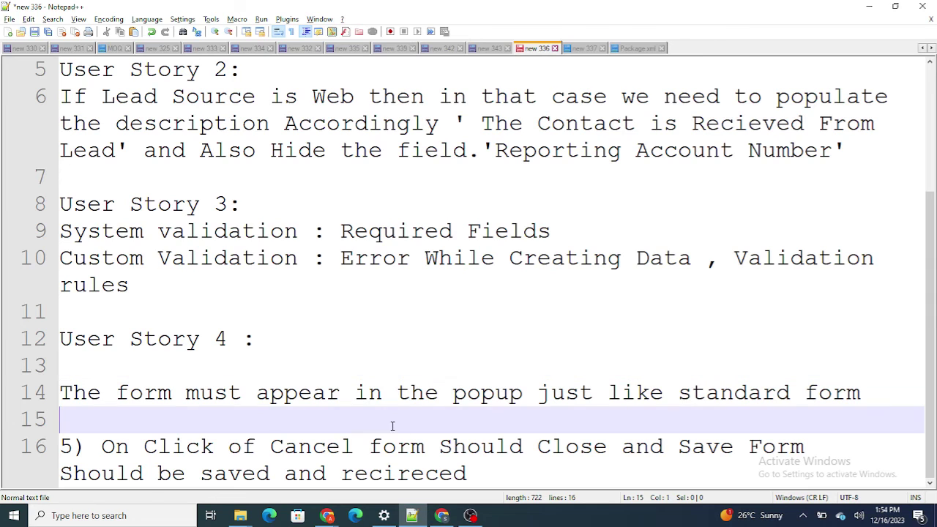
click(85, 443)
key(BackSpace)
key(BackSpace)
key(BackSpace)
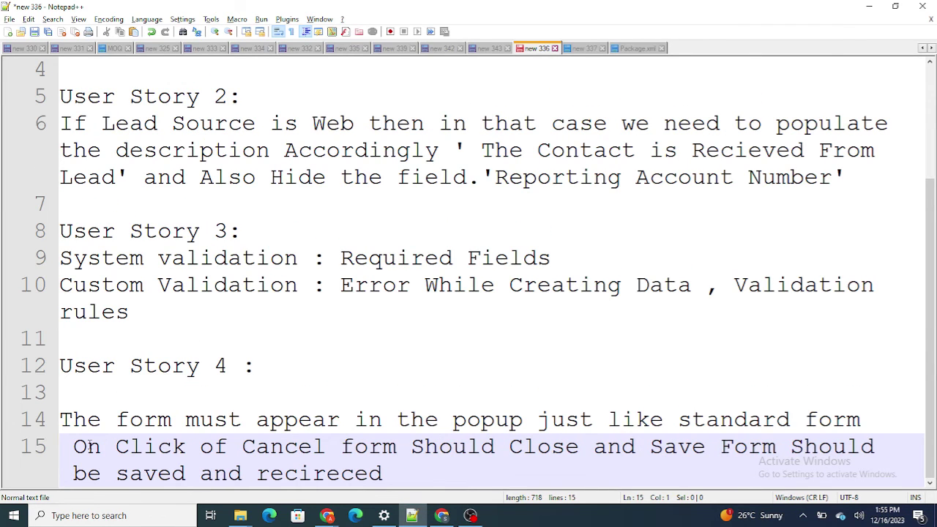
key(Delete)
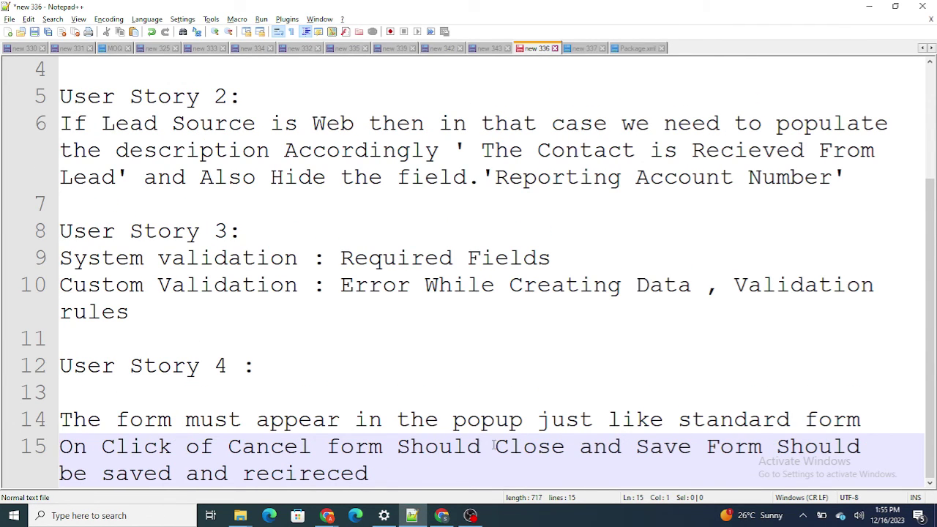
- End the popup requirement with a period and add a blank line and the heading "User Story 5 :" above the Cancel and Save requirement
click(869, 421)
text(.)
key(Return)
key(Return)
text(Us)
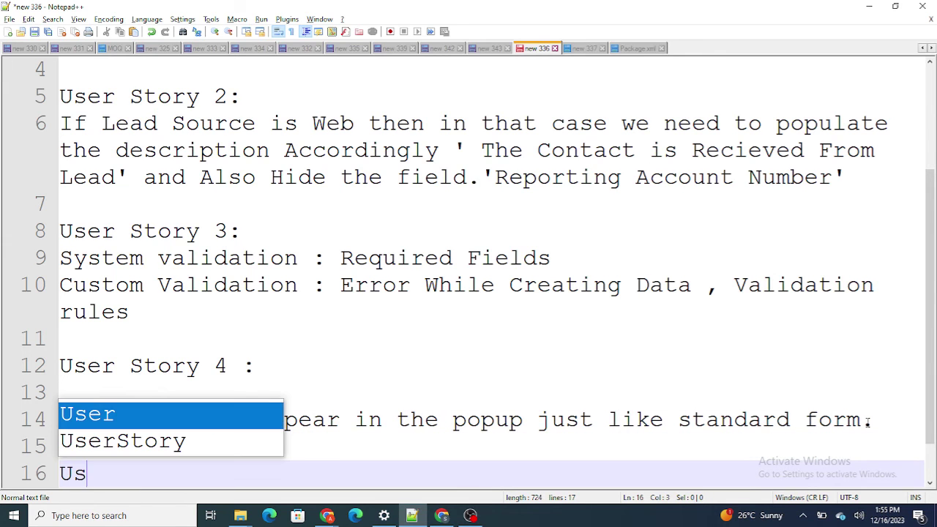
text(er Story 5 :)
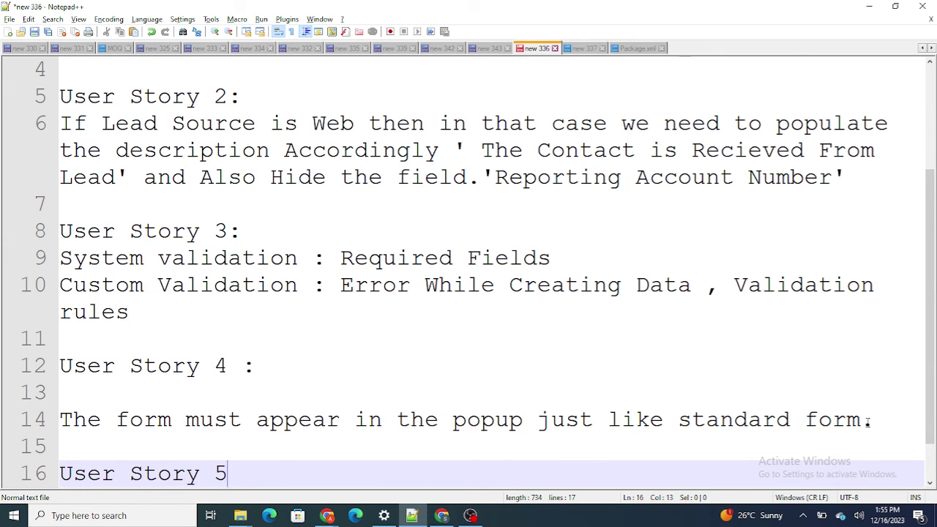
scroll(869, 422, down, 1)
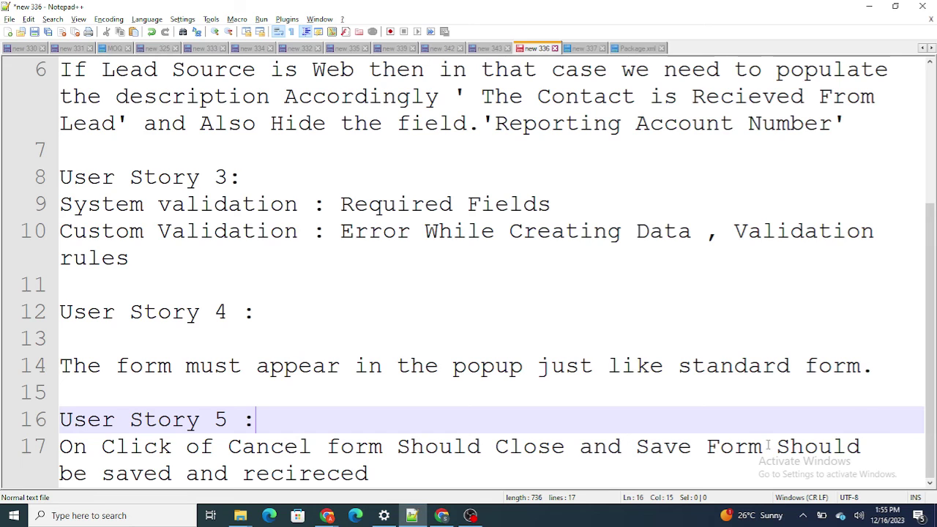
- Cancel Salesforce's standard New Contact popup in the browser and return to the Notepad++ notes
drag(336, 446, 665, 447)
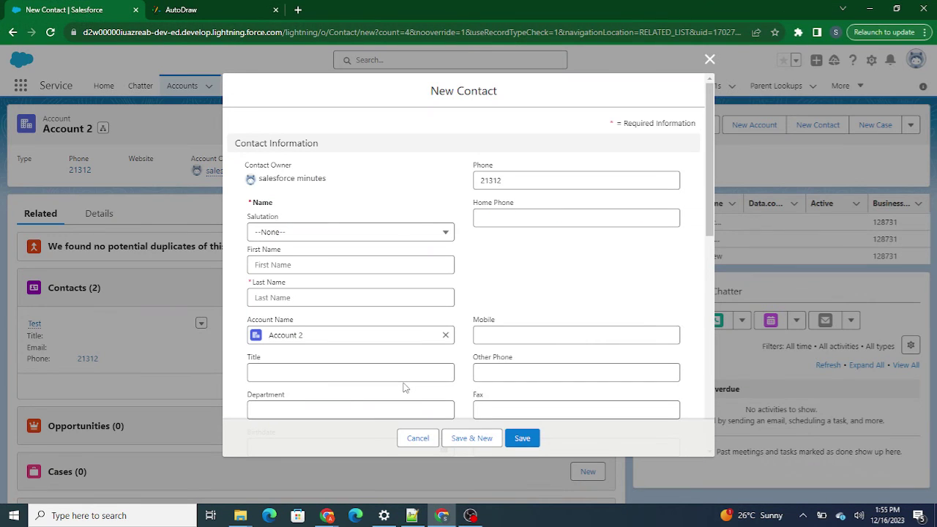
click(423, 439)
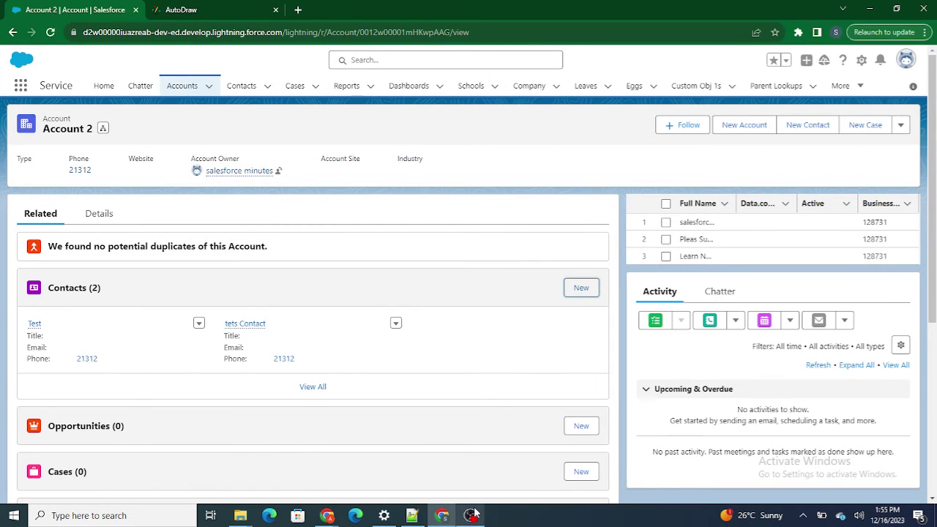
click(412, 515)
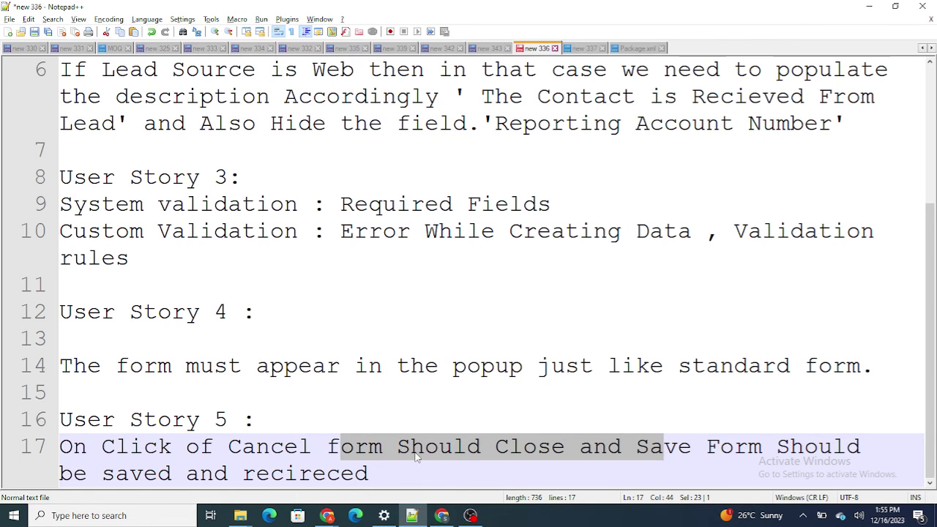
- Correct the misspelled last word of the Cancel and Save requirement to "redirected"
click(397, 477)
key(BackSpace)
key(BackSpace)
key(BackSpace)
key(BackSpace)
key(BackSpace)
key(BackSpace)
key(BackSpace)
text(directed)
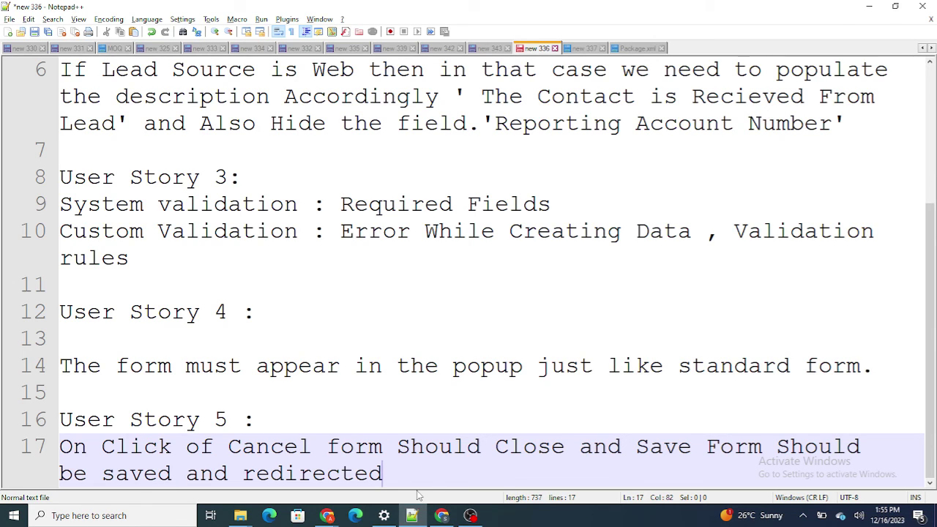
- Replace the period ending User Story 4's requirement with "and Also Show Validation Just like Standard UI"
drag(172, 312, 405, 328)
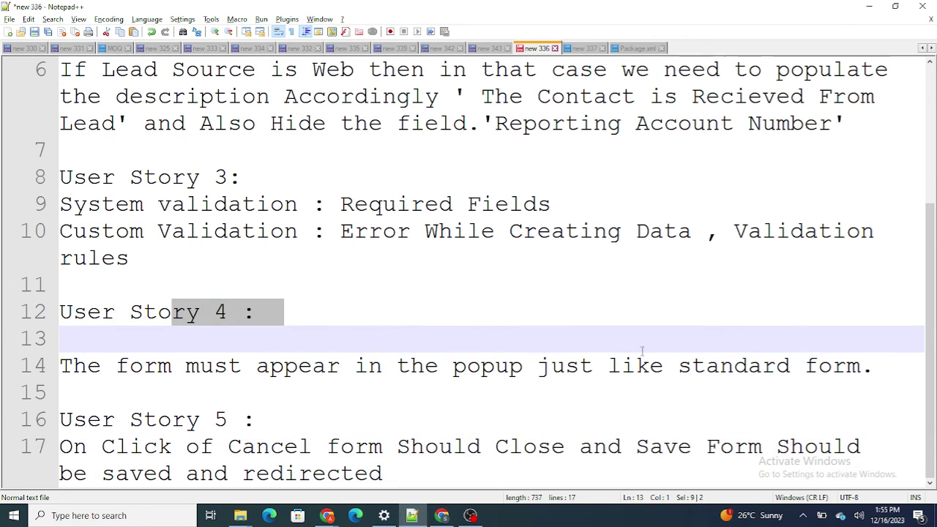
click(874, 369)
key(BackSpace)
text(ANd)
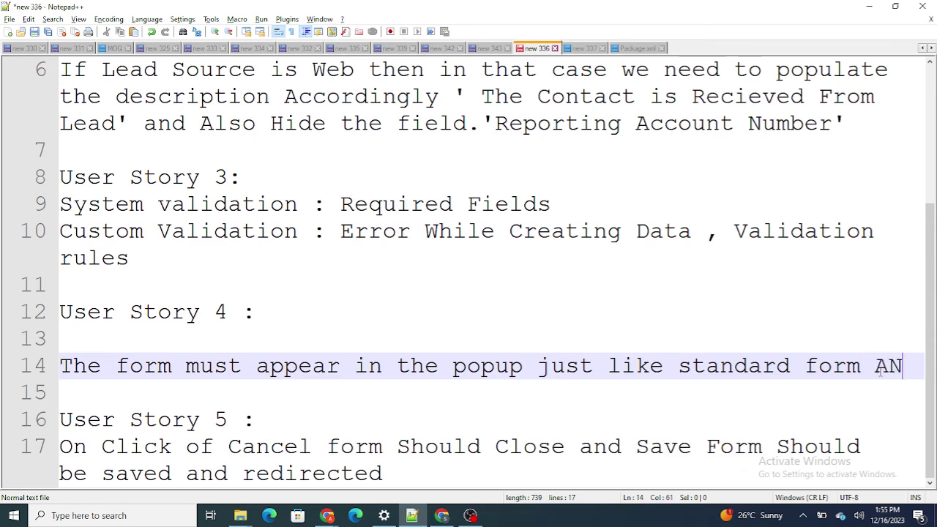
key(BackSpace)
key(BackSpace)
key(BackSpace)
text(and S)
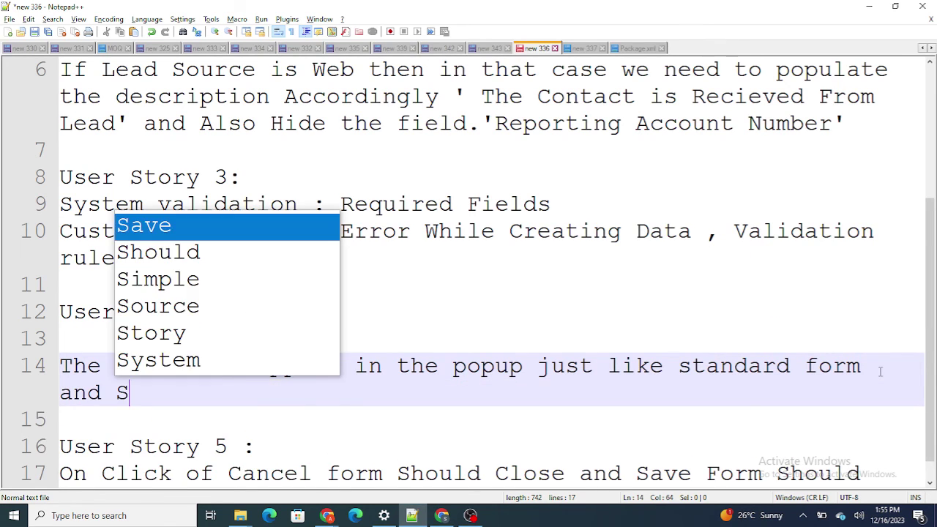
key(BackSpace)
text(Also Sho)
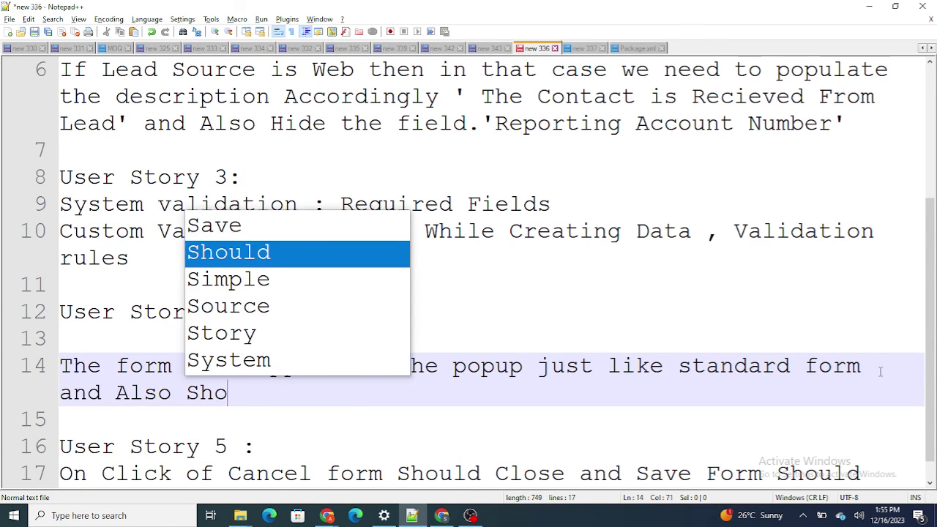
text(w Validation )
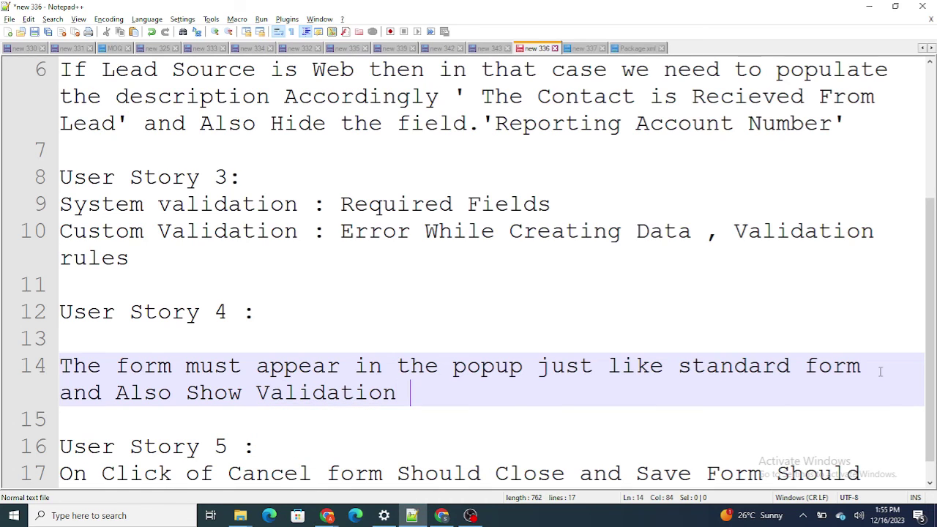
text(Just like )
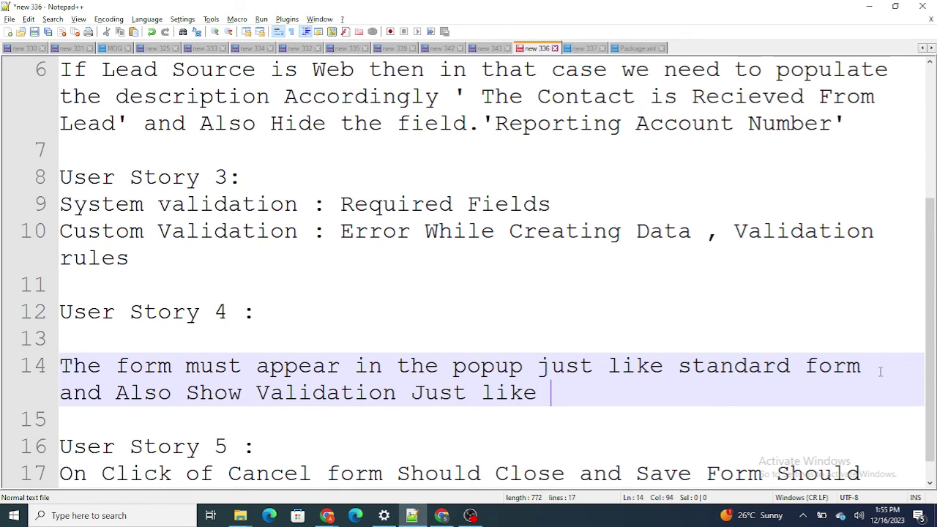
text(Standard UI)
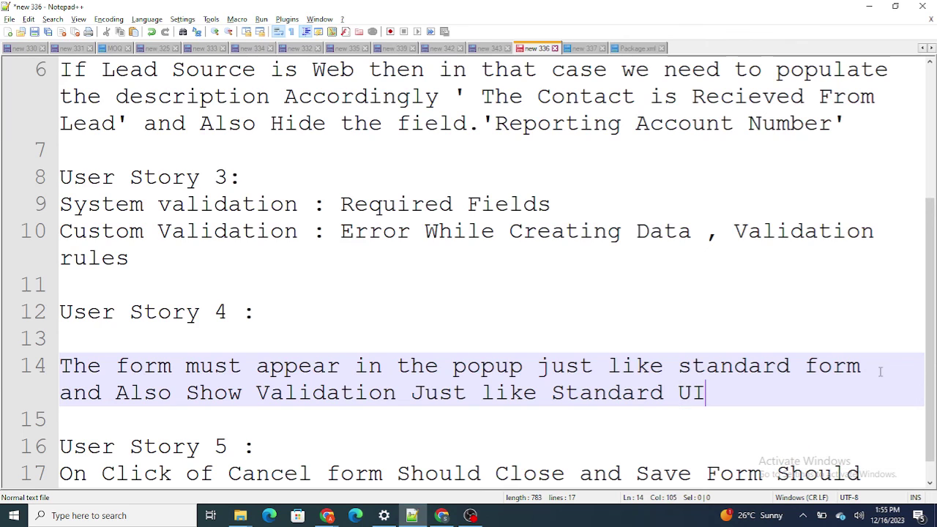
- In the browser, try to save an empty new contact for Account 2, toggle its error summary, and return to the Notepad++ notes
key(alt+Tab)
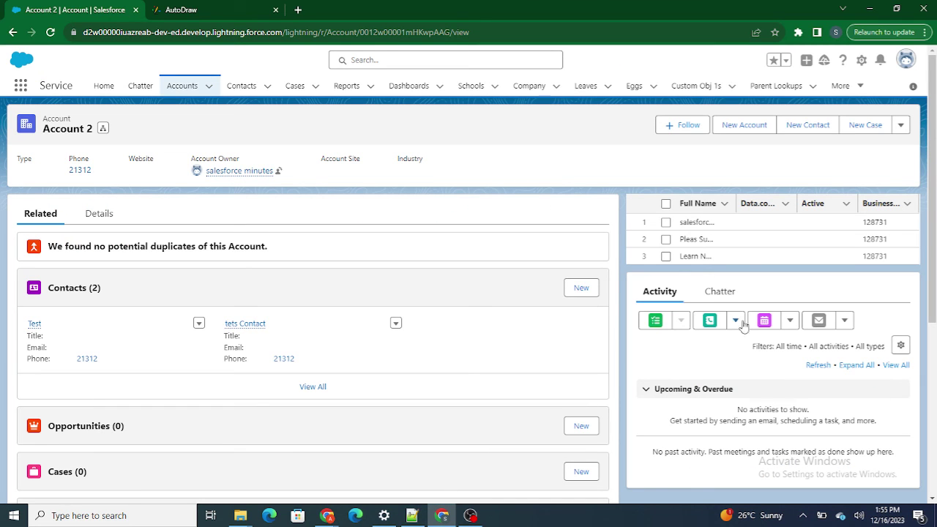
click(585, 289)
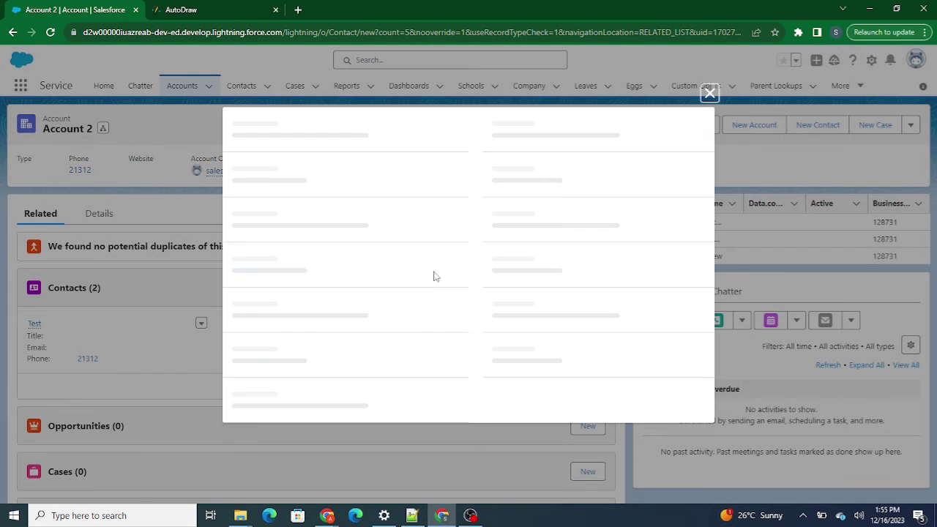
click(523, 438)
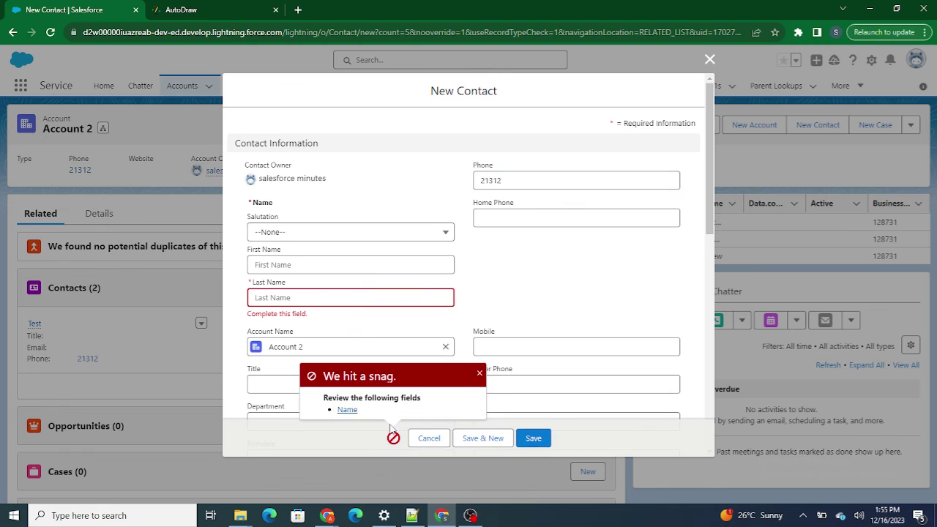
click(393, 439)
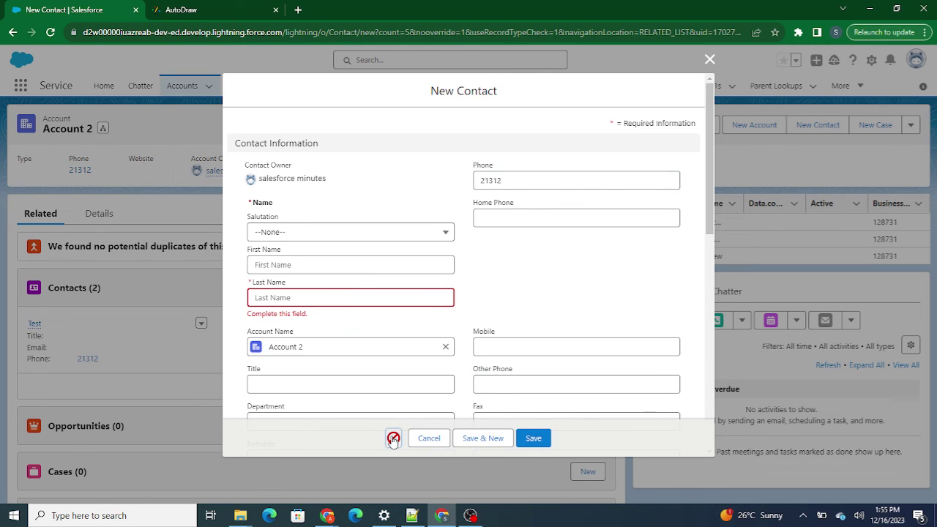
click(393, 439)
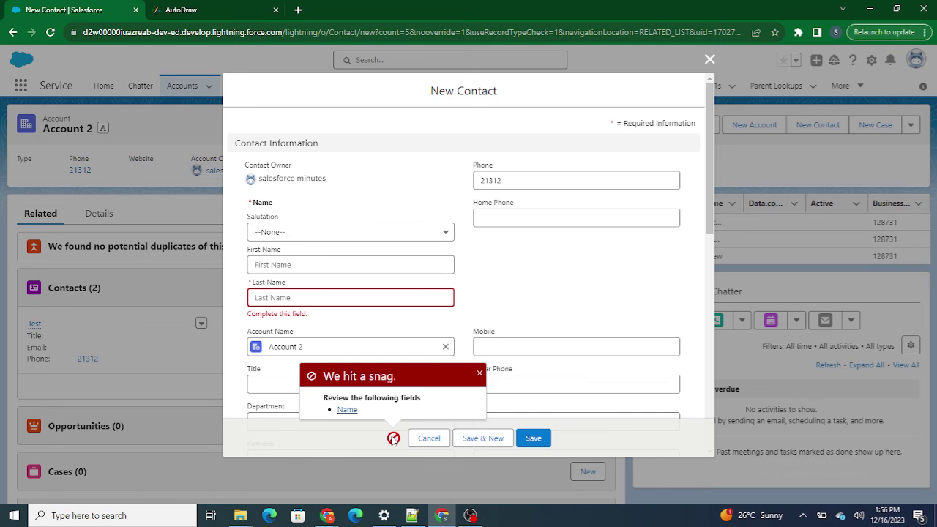
click(414, 513)
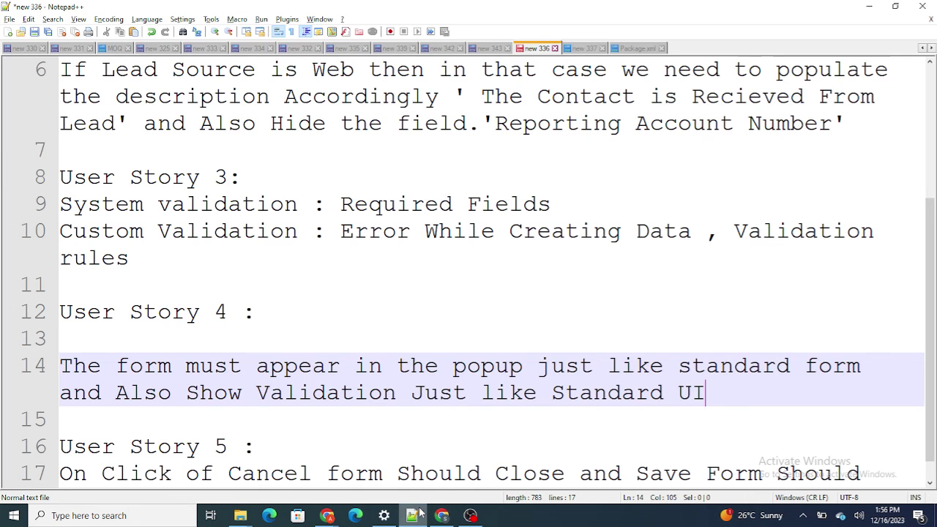
- Remove the "1)" numbering from the record edit form requirement under User Story 1
scroll(331, 358, up, 3)
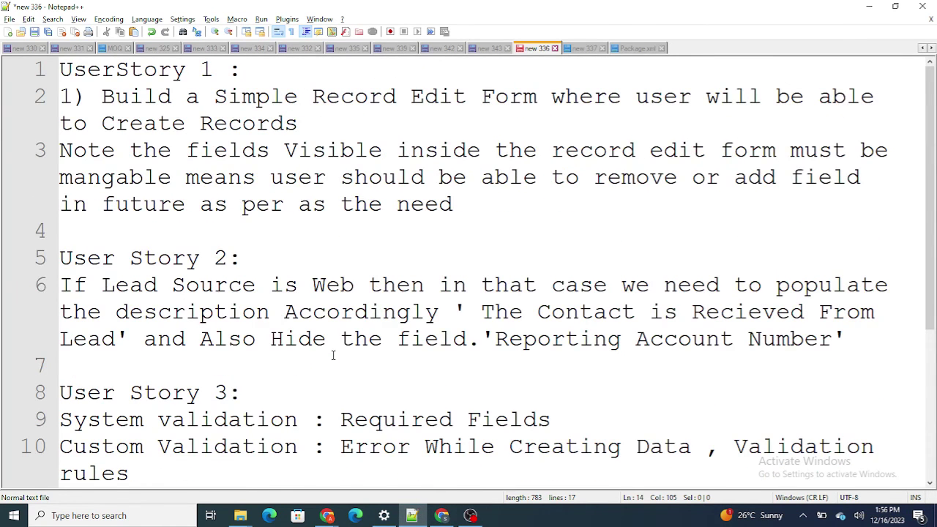
click(102, 96)
key(BackSpace)
key(BackSpace)
key(BackSpace)
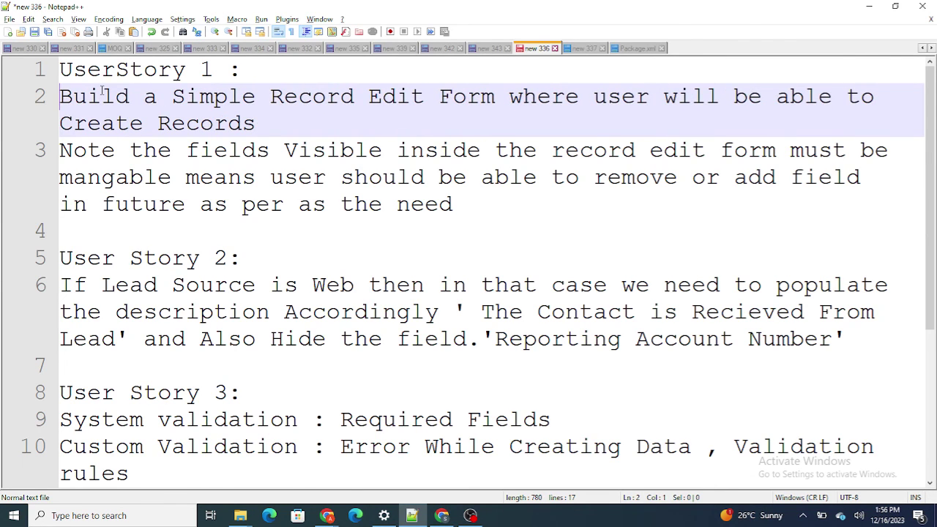
- Review the complete list of user stories and select the whole User Story 1 text including its heading
scroll(178, 243, down, 3)
scroll(178, 244, up, 3)
drag(468, 195, 6, 84)
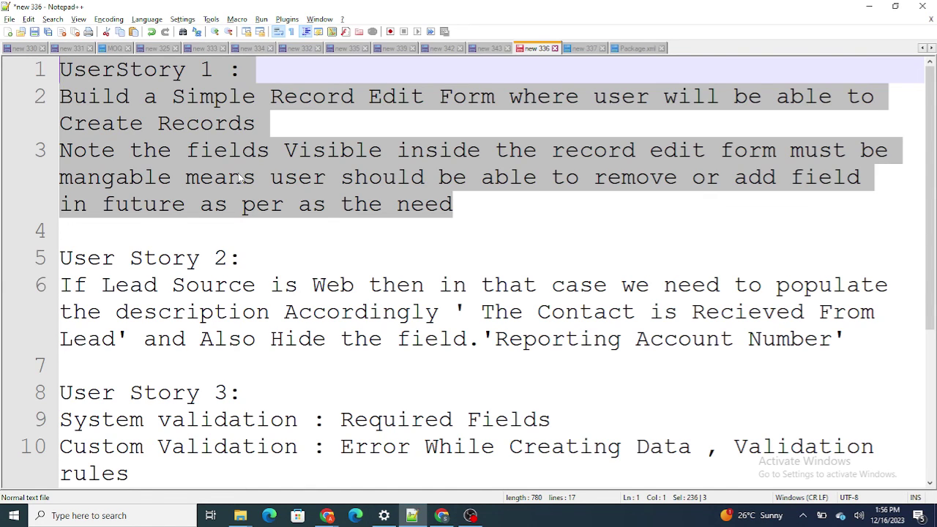
click(470, 515)
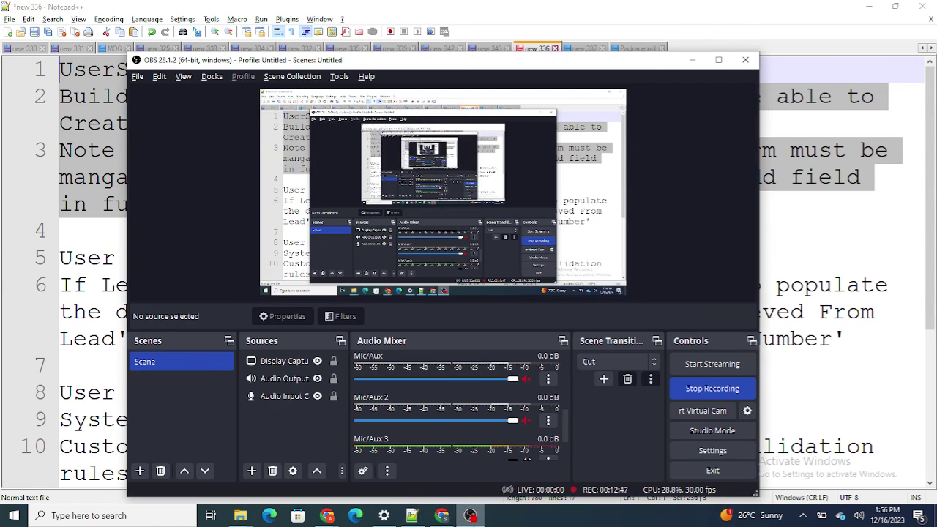